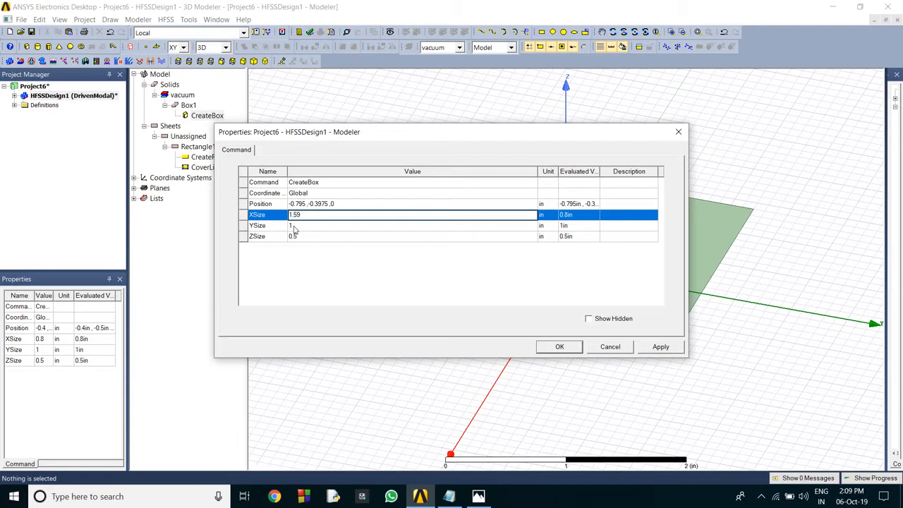
Set the waveguide box's Y size to 0.795 in and Z size to 1 in, and apply the box dimensions.
{"action": "left_click", "coordinate": [293, 227]}
{"action": "type", "text": "0"}
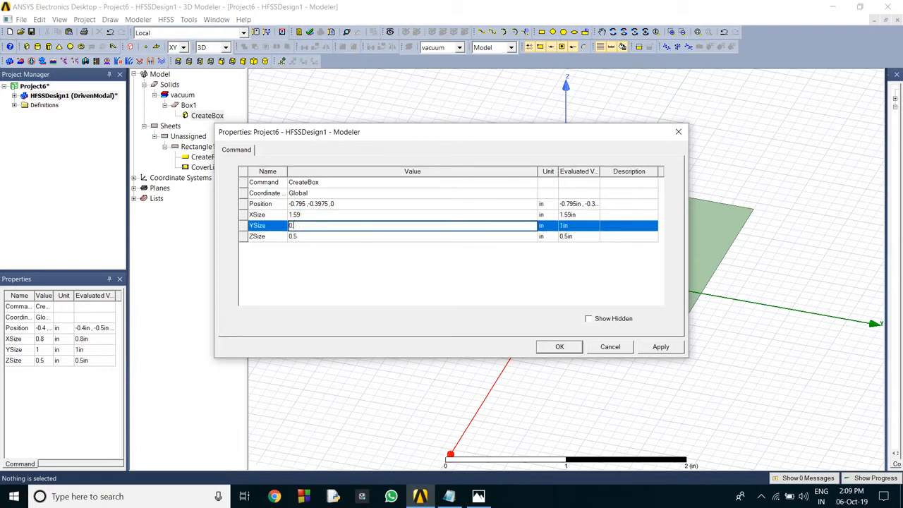
{"action": "left_click", "coordinate": [308, 235]}
{"action": "type", "text": "1"}
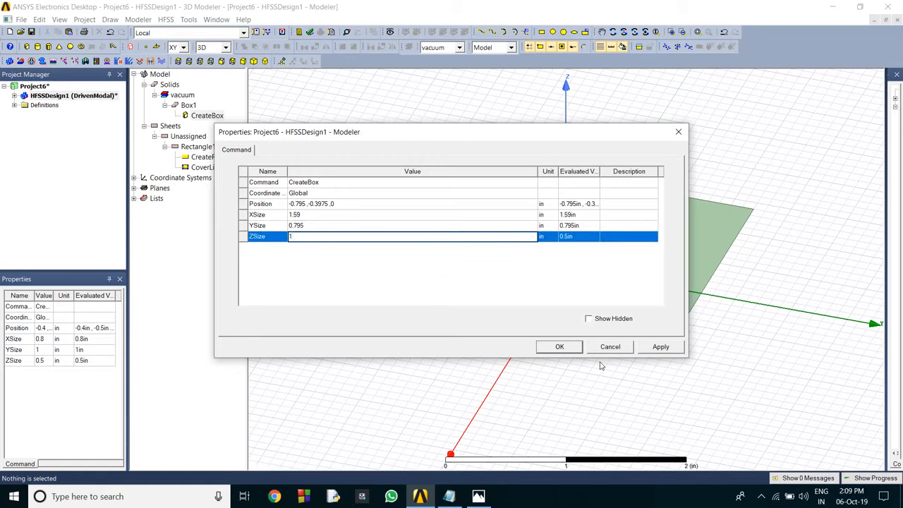
{"action": "left_click", "coordinate": [666, 346]}
{"action": "left_click", "coordinate": [571, 349]}
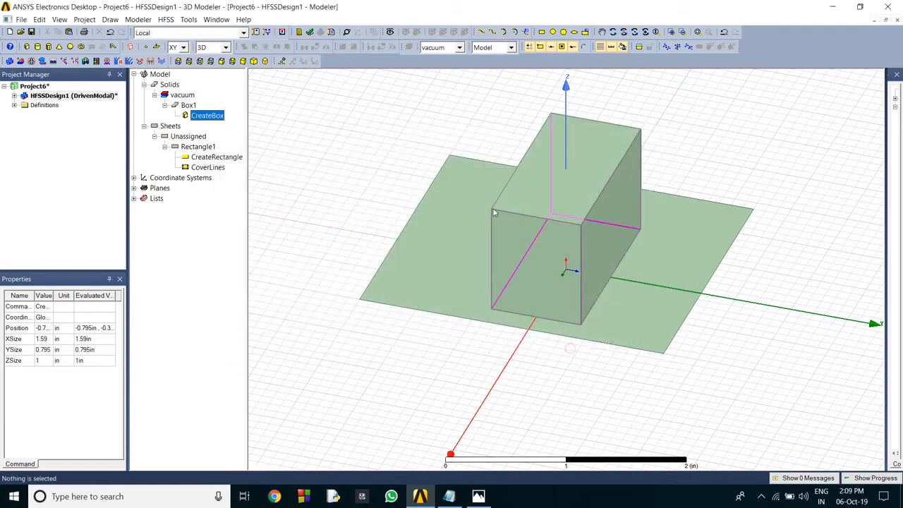
Set the rectangle sheet's X size to 7.95 in and Y size to 3.975 in, and clear its position value.
{"action": "left_click", "coordinate": [199, 158]}
{"action": "double_click", "coordinate": [199, 158]}
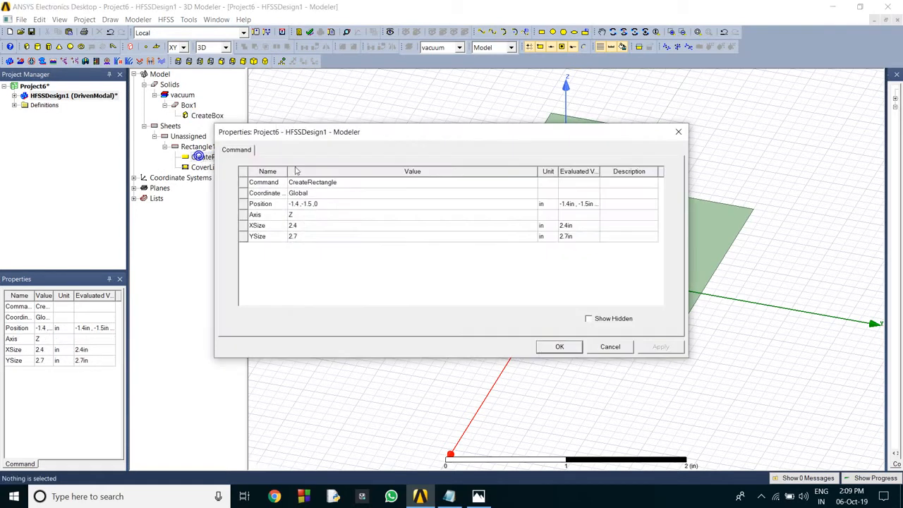
{"action": "left_click", "coordinate": [385, 203]}
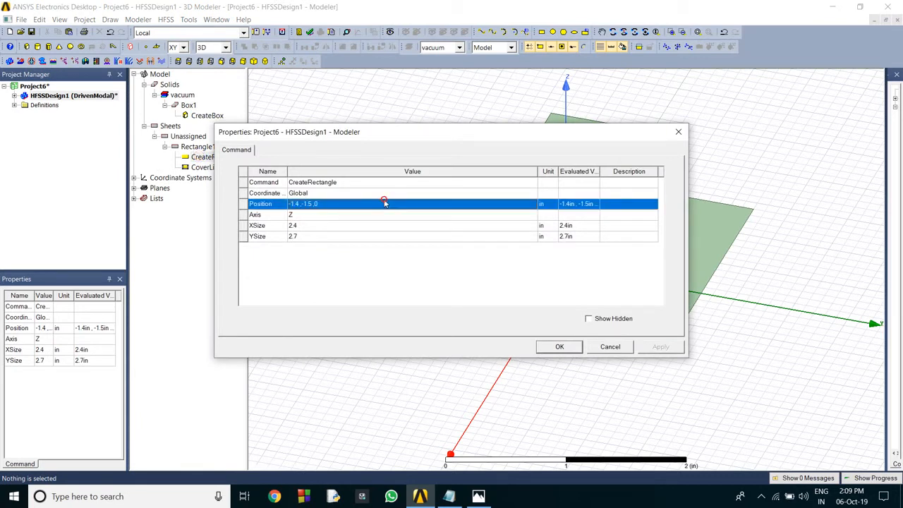
{"action": "left_click", "coordinate": [357, 226]}
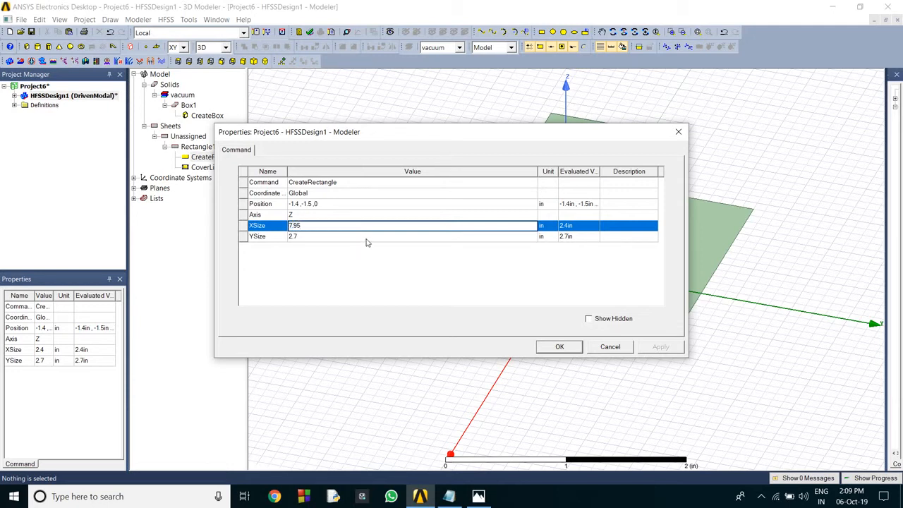
{"action": "left_click", "coordinate": [366, 237]}
{"action": "type", "text": "3."}
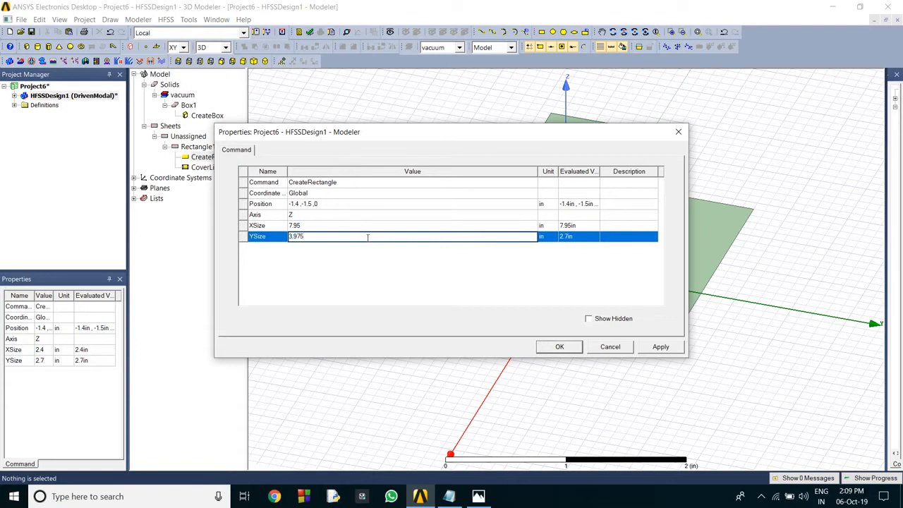
{"action": "left_click", "coordinate": [388, 205]}
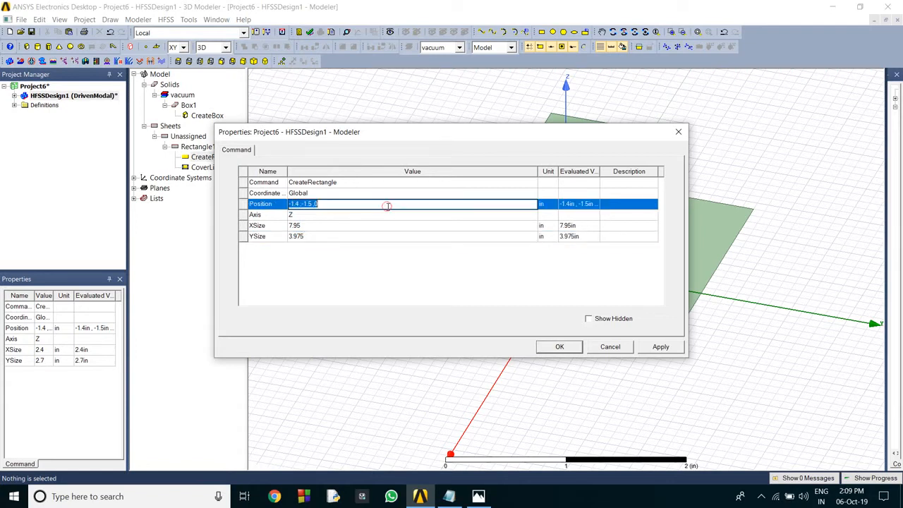
{"action": "key", "text": "BackSpace"}
Switch to Calculator and divide 7.95 by 2, then halve the result again to work out the rectangle's centring offsets.
{"action": "left_click", "coordinate": [142, 504]}
{"action": "type", "text": "cal"}
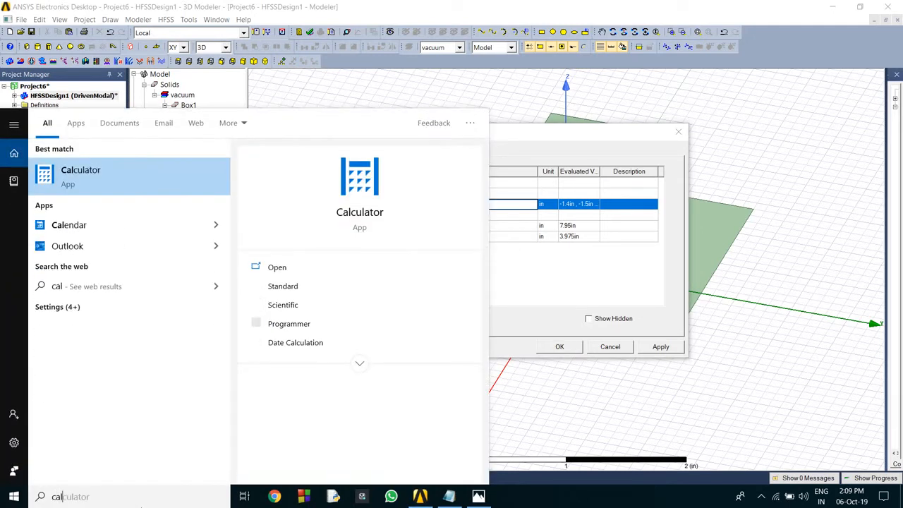
{"action": "key", "text": "Return"}
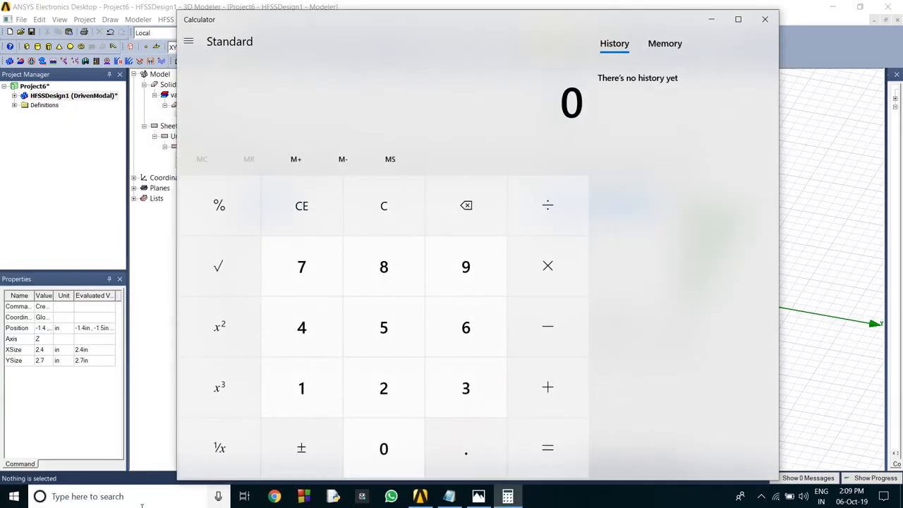
{"action": "type", "text": "3.9"}
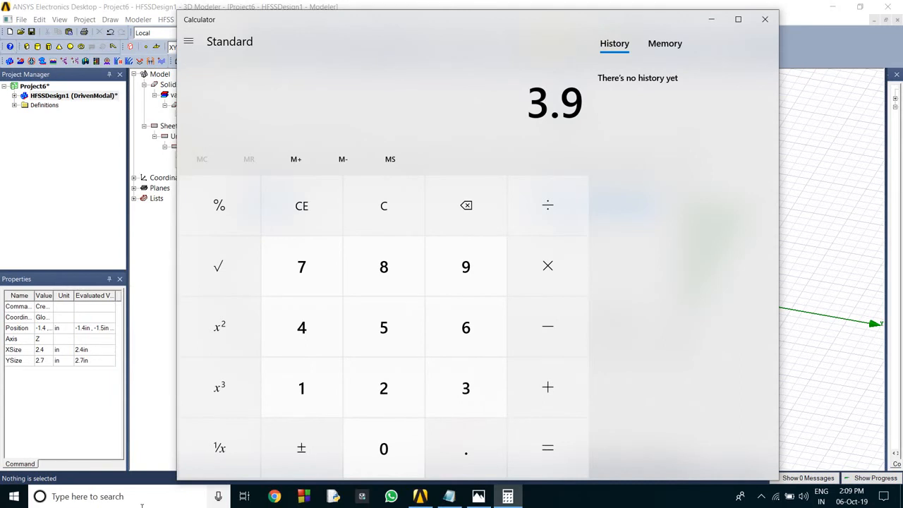
{"action": "key", "text": "BackSpace"}
{"action": "key", "text": "BackSpace"}
{"action": "key", "text": "BackSpace"}
{"action": "type", "text": "7.95/2"}
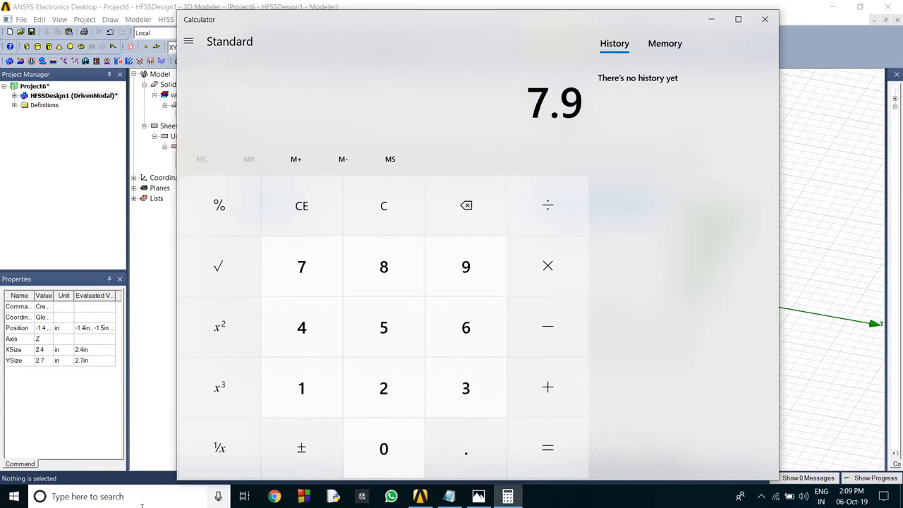
{"action": "key", "text": "Return"}
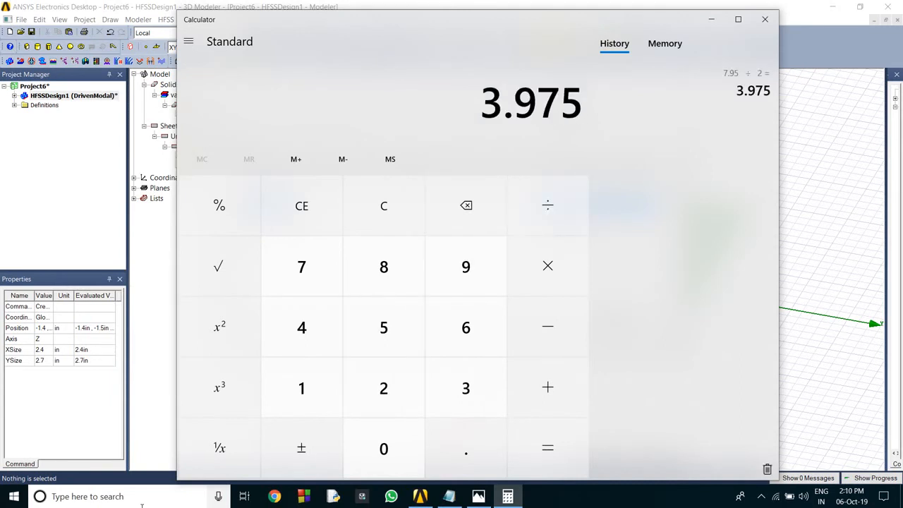
{"action": "type", "text": "/2"}
{"action": "key", "text": "Return"}
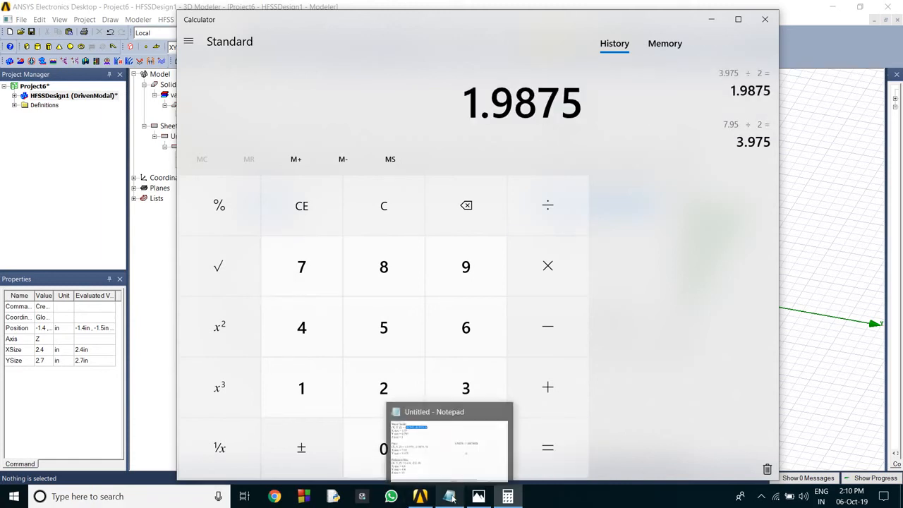
Check the face coordinates in the Notepad notes, then set the rectangle's position to -3.975, -1.9875, 5 in and apply it.
{"action": "left_click", "coordinate": [460, 479]}
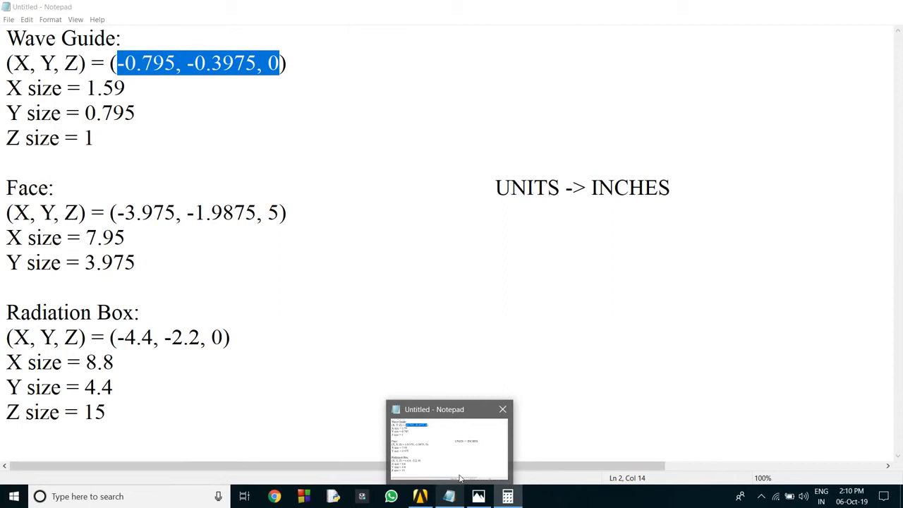
{"action": "left_click", "coordinate": [460, 480]}
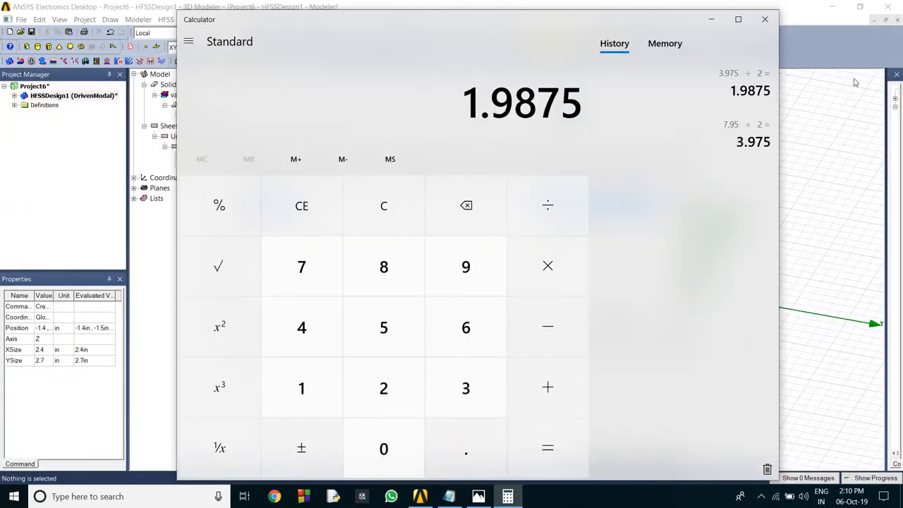
{"action": "left_click", "coordinate": [712, 20]}
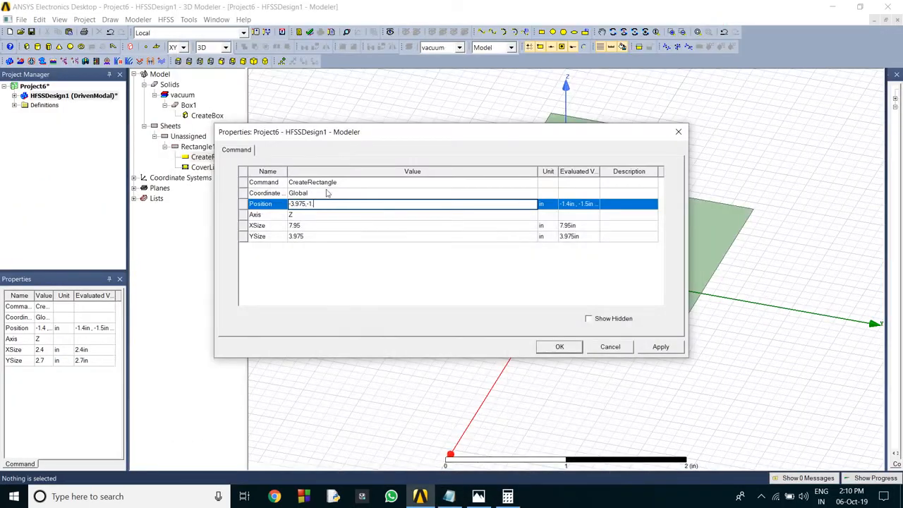
{"action": "type", "text": ".9875,5"}
{"action": "left_click", "coordinate": [660, 346]}
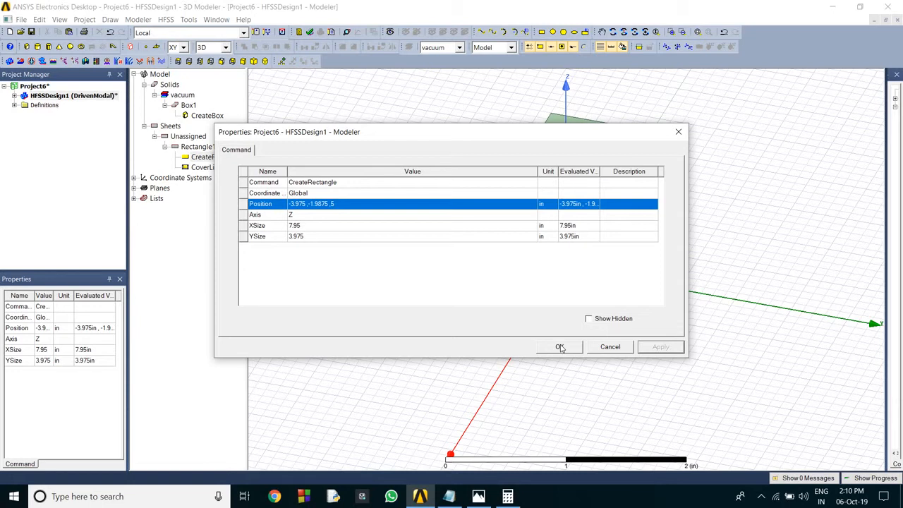
{"action": "left_click", "coordinate": [559, 347]}
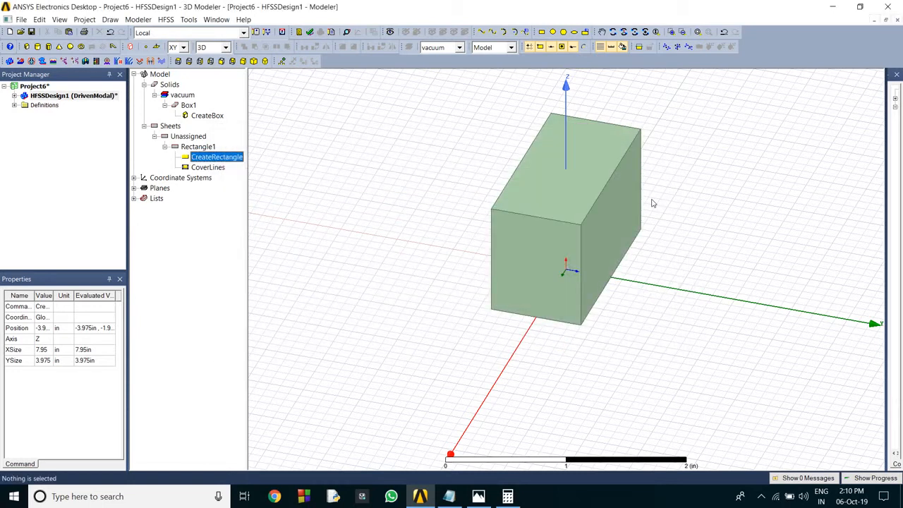
Examine the finished horn geometry in the reference screenshot and return to the model.
{"action": "key", "text": "ctrl+d"}
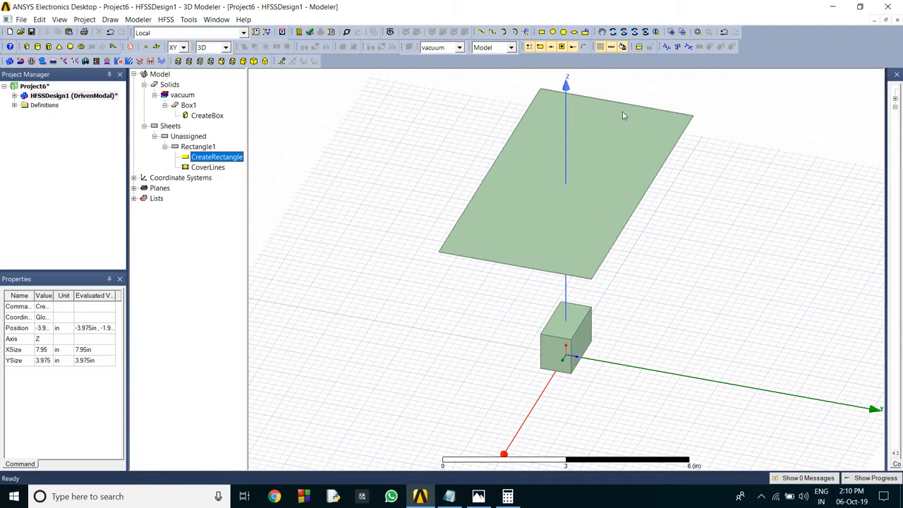
{"action": "left_click", "coordinate": [478, 496]}
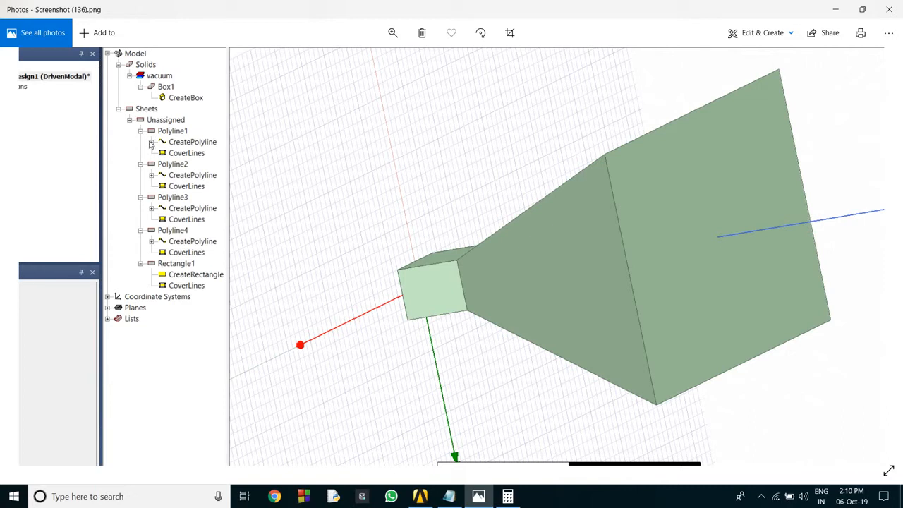
{"action": "left_click", "coordinate": [834, 9]}
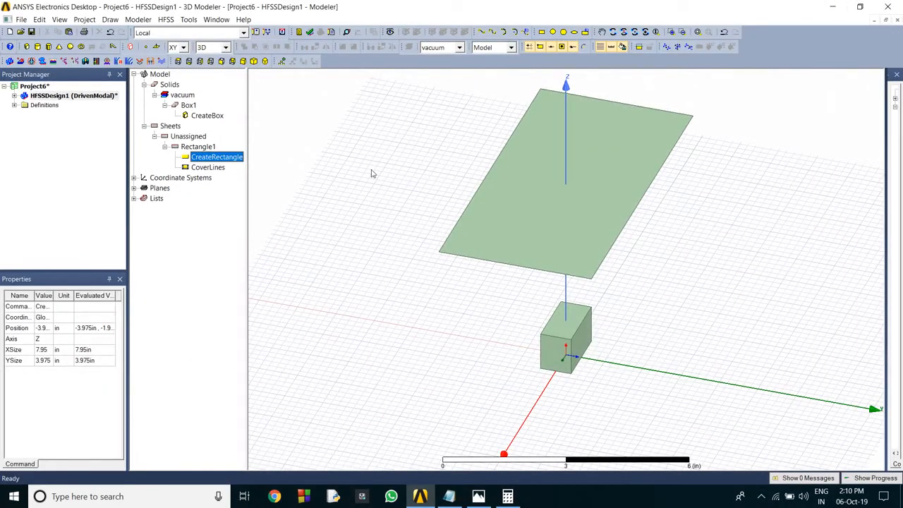
In face selection mode, select the box's upper face together with the rectangle's face and create objects from both faces.
{"action": "left_click", "coordinate": [21, 19]}
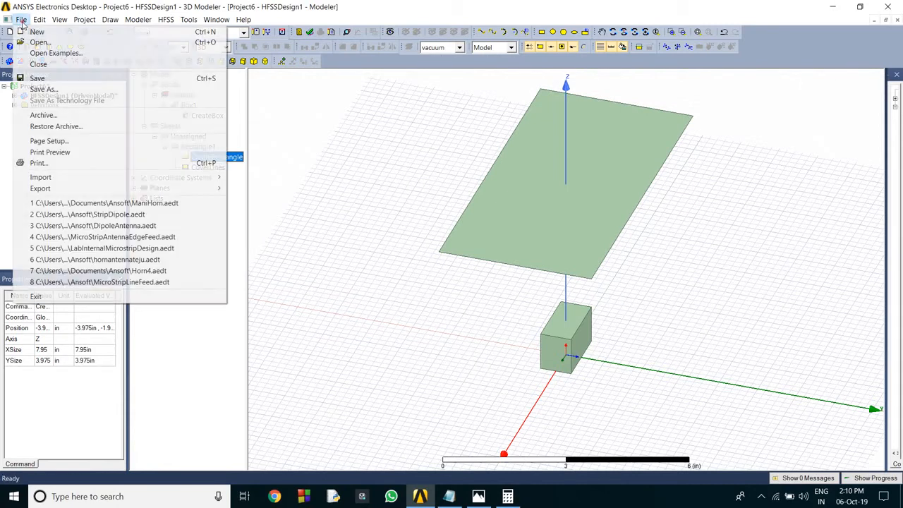
{"action": "left_click", "coordinate": [21, 20]}
{"action": "left_click", "coordinate": [40, 20]}
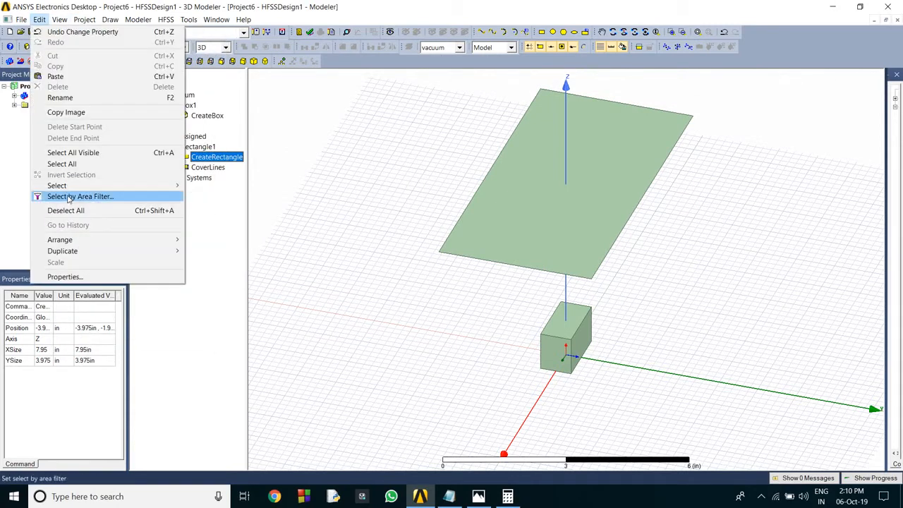
{"action": "mouse_move", "coordinate": [173, 186]}
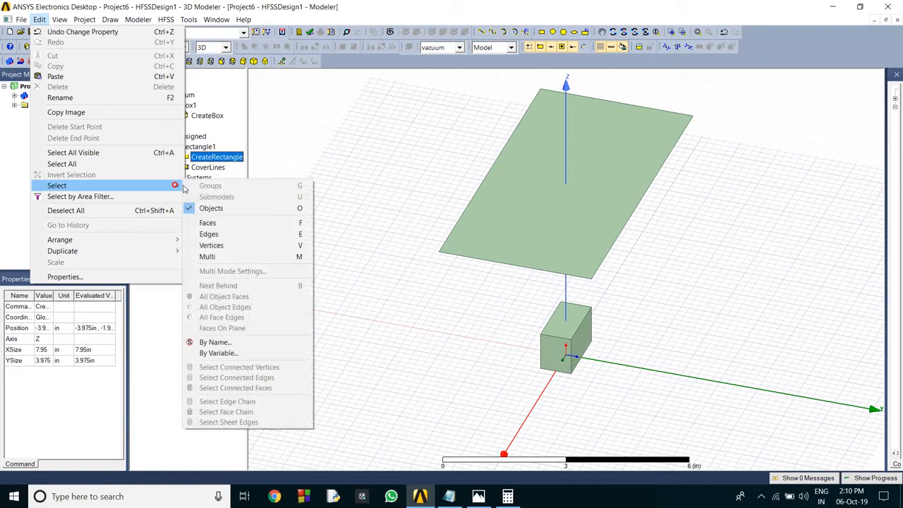
{"action": "left_click", "coordinate": [228, 222]}
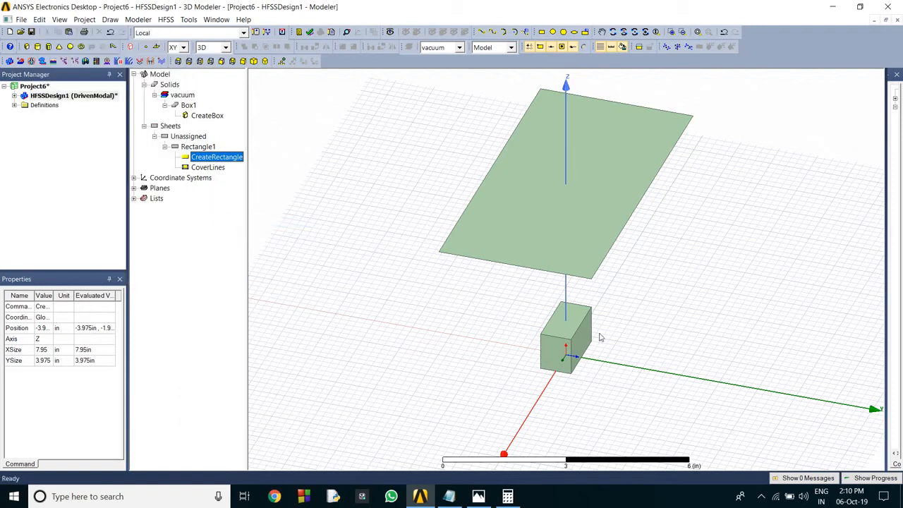
{"action": "left_click", "coordinate": [574, 325]}
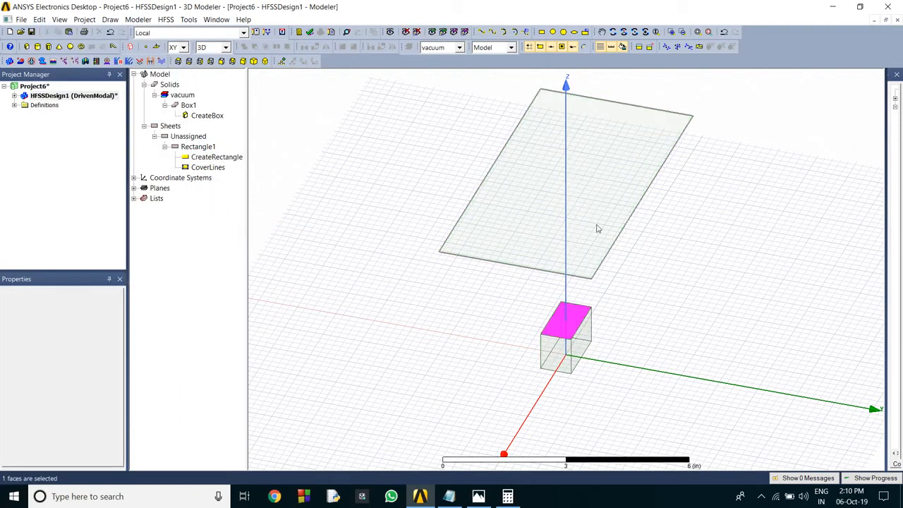
{"action": "left_click", "coordinate": [574, 203], "text": "ctrl"}
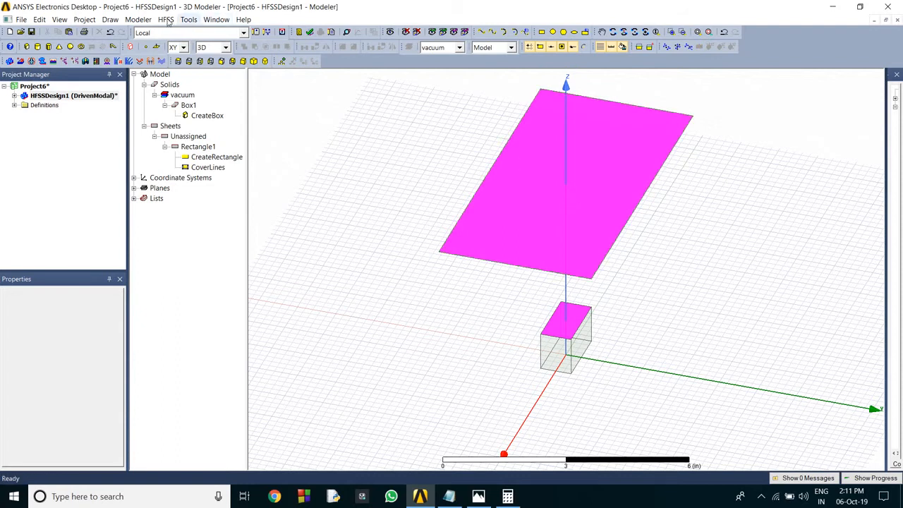
{"action": "left_click", "coordinate": [137, 19]}
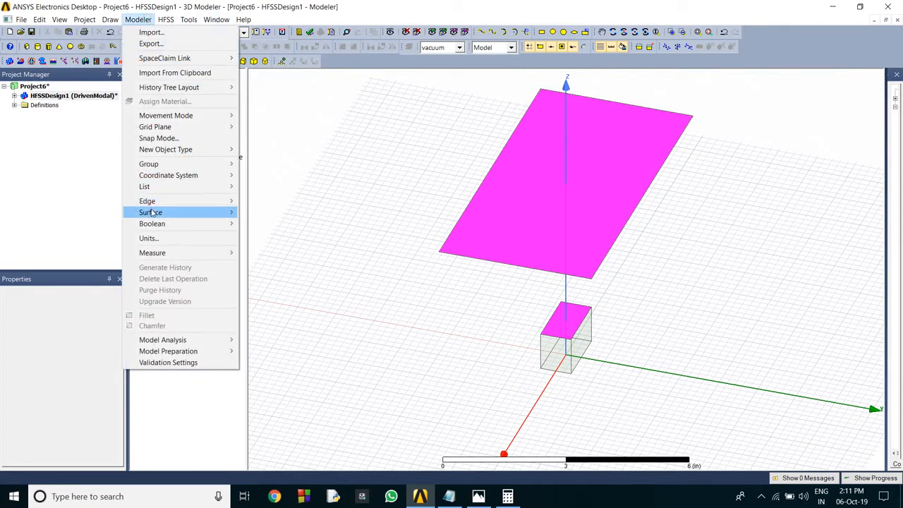
{"action": "mouse_move", "coordinate": [236, 214]}
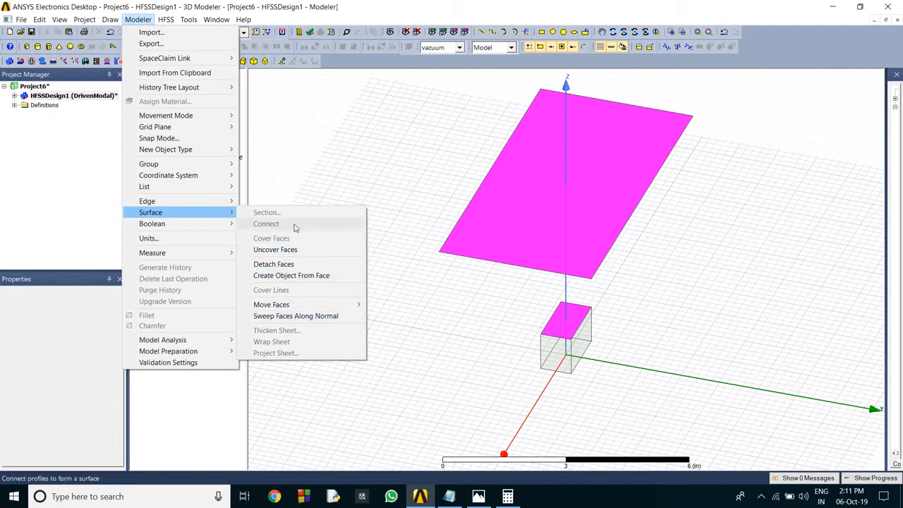
{"action": "left_click", "coordinate": [349, 277]}
Connect the two new face objects to form the flared horn section, then clear the selection.
{"action": "left_click", "coordinate": [138, 19]}
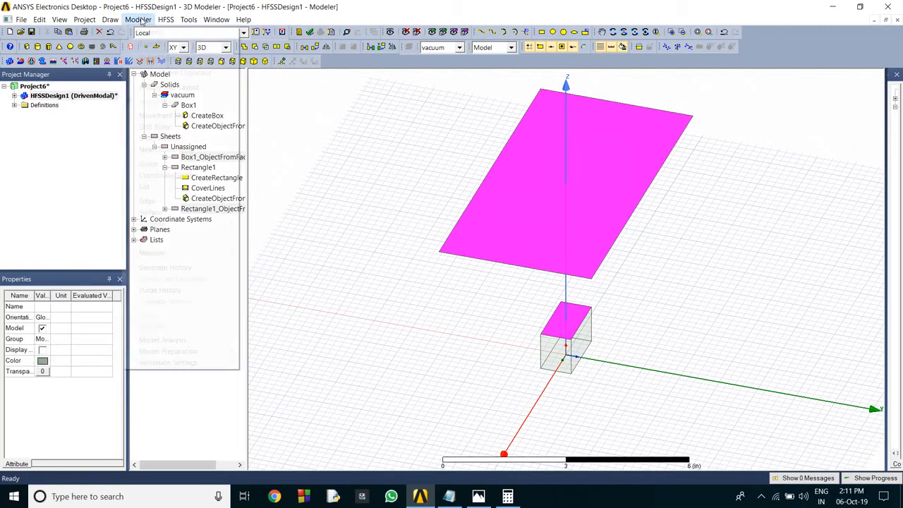
{"action": "left_click", "coordinate": [191, 209]}
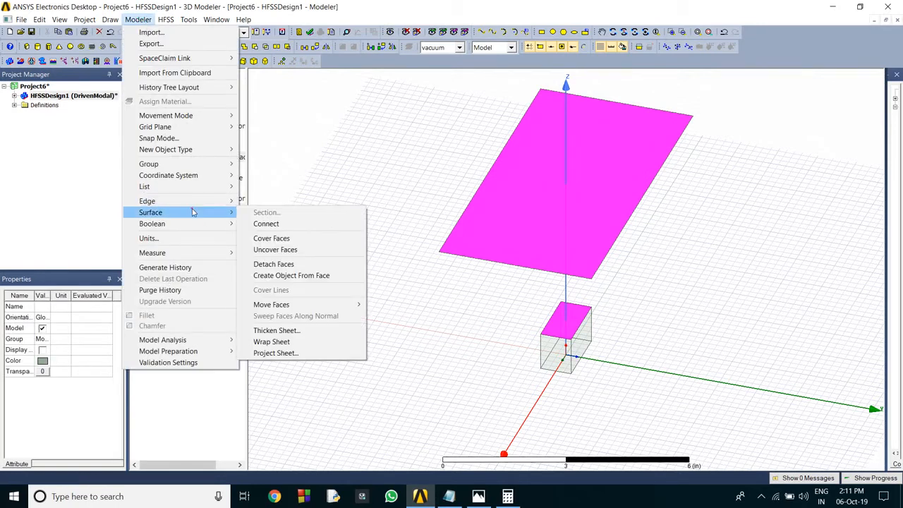
{"action": "left_click", "coordinate": [262, 224]}
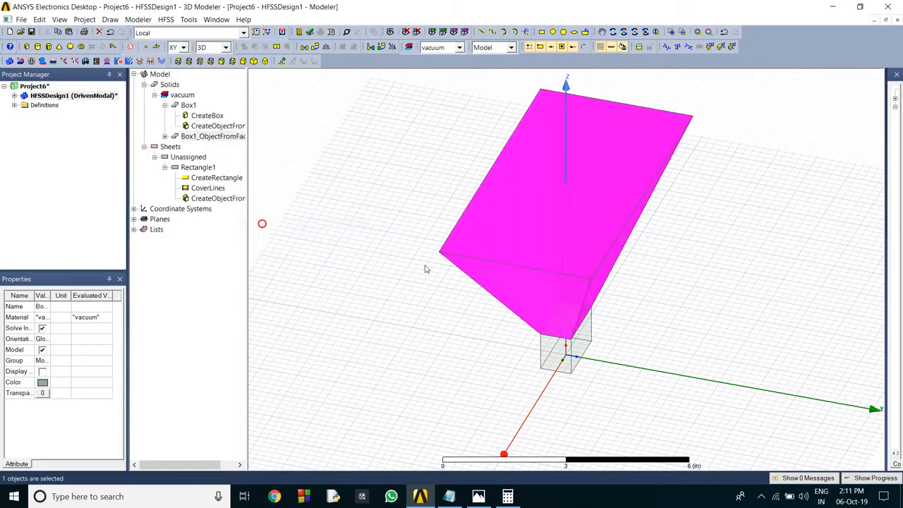
{"action": "left_click", "coordinate": [750, 229]}
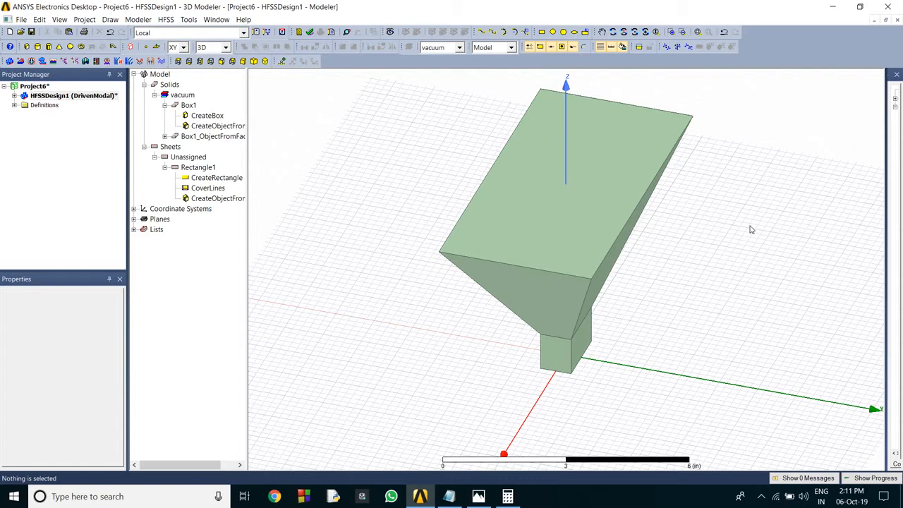
Uncover the face lying across the wide aperture end of the flared section.
{"action": "left_click", "coordinate": [599, 160]}
{"action": "right_click", "coordinate": [598, 160]}
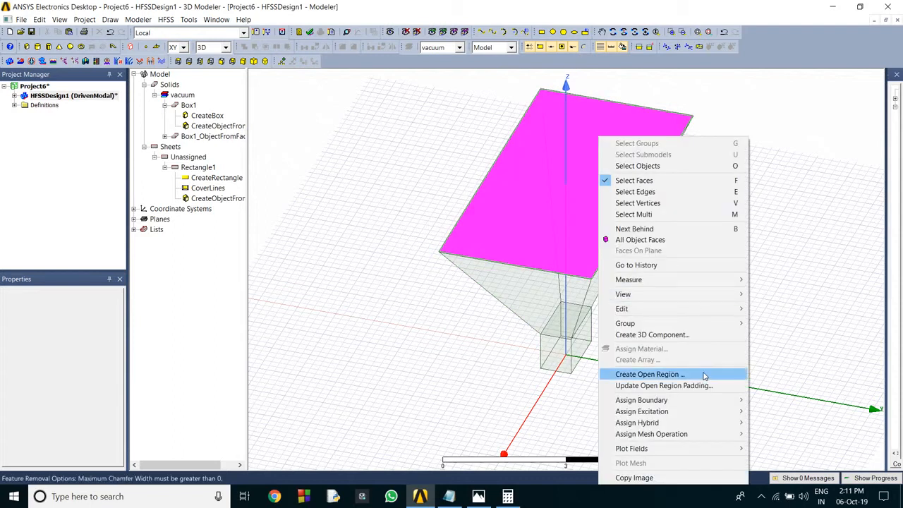
{"action": "mouse_move", "coordinate": [719, 310]}
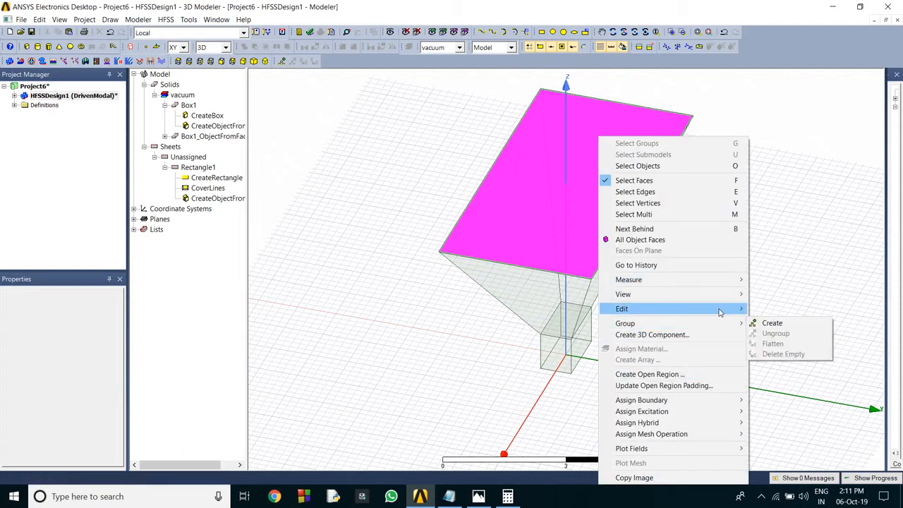
{"action": "mouse_move", "coordinate": [775, 395]}
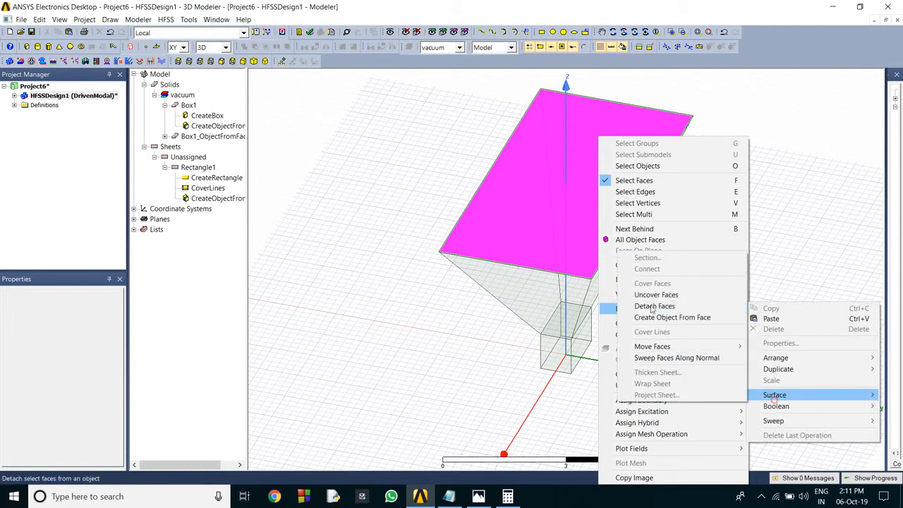
{"action": "left_click", "coordinate": [656, 295]}
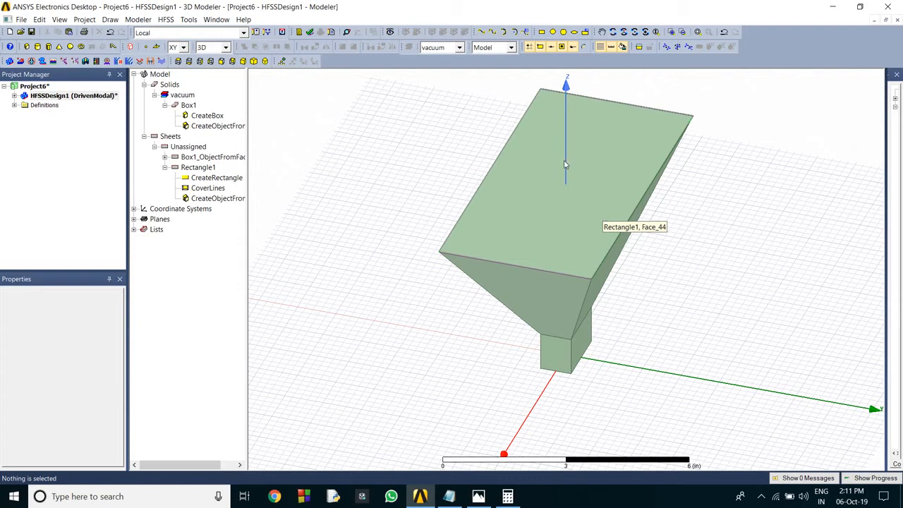
Uncover the rectangle's remaining face over the aperture so that the horn's mouth is open.
{"action": "left_click", "coordinate": [521, 171]}
{"action": "right_click", "coordinate": [521, 171]}
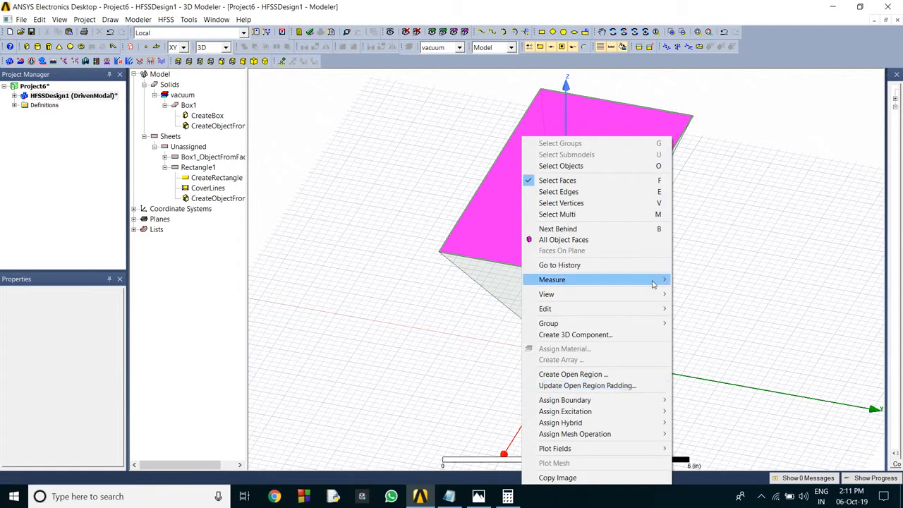
{"action": "mouse_move", "coordinate": [642, 308]}
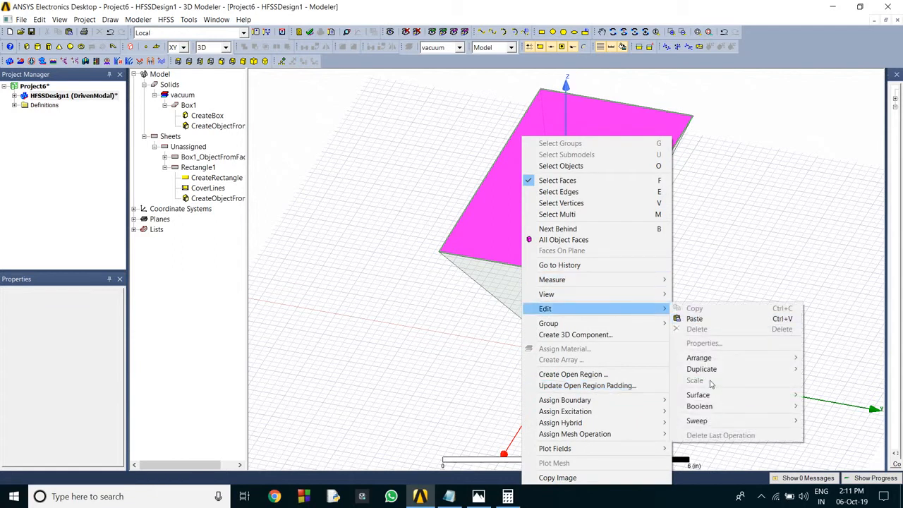
{"action": "mouse_move", "coordinate": [714, 395]}
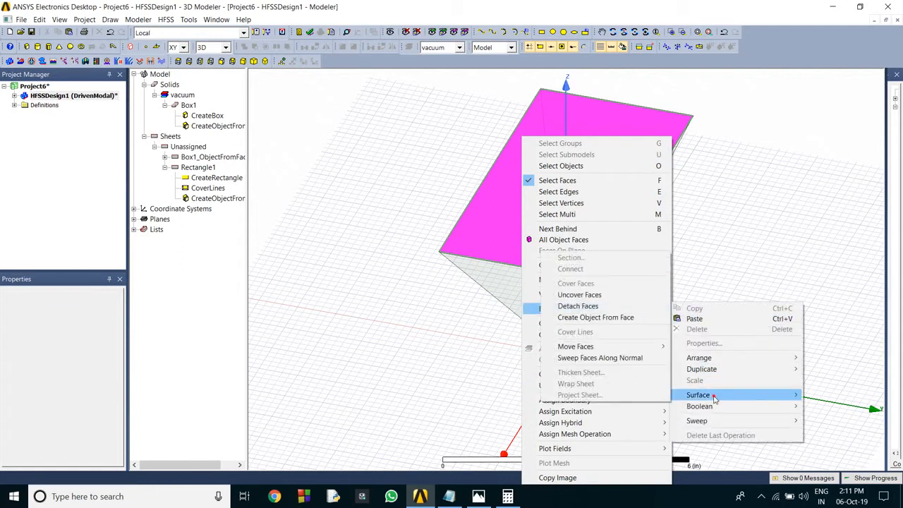
{"action": "left_click", "coordinate": [617, 295]}
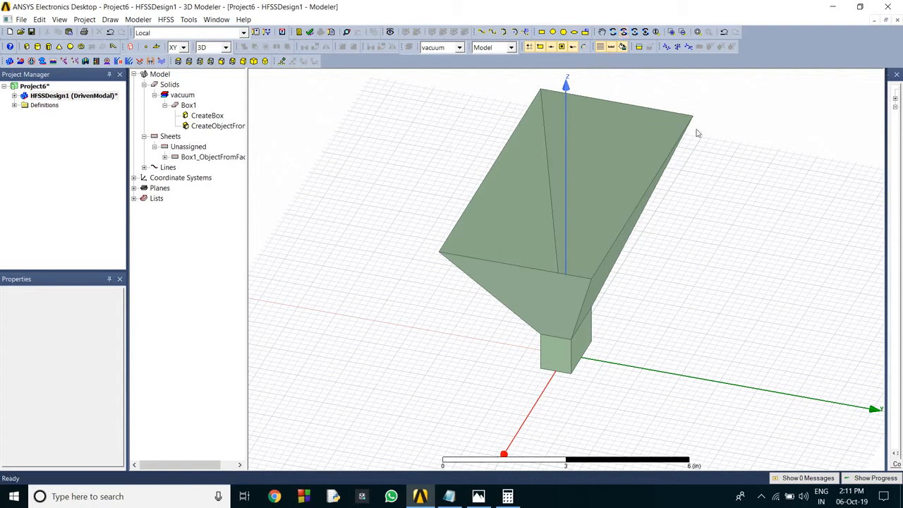
Uncover the small throat face inside the horn where the flare meets the waveguide box.
{"action": "left_click", "coordinate": [623, 31]}
{"action": "left_click_drag", "start_coordinate": [481, 112], "coordinate": [462, 164]}
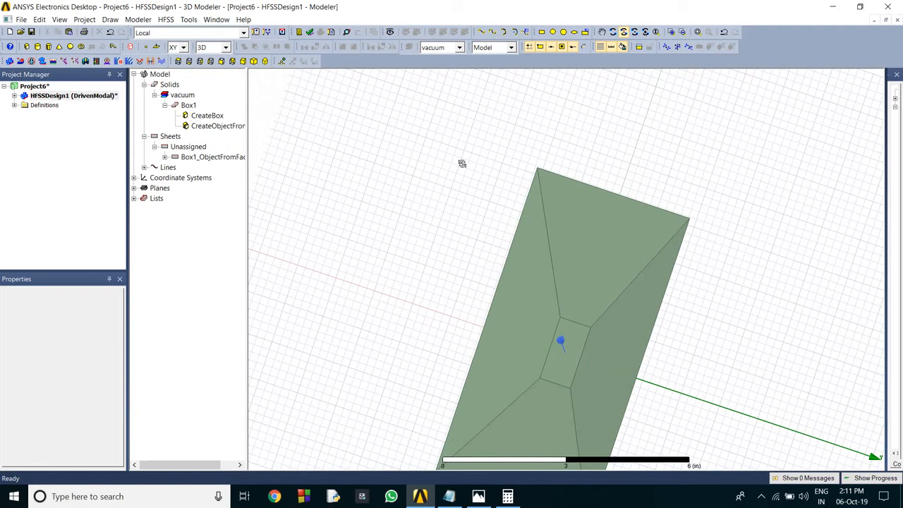
{"action": "left_click", "coordinate": [561, 357]}
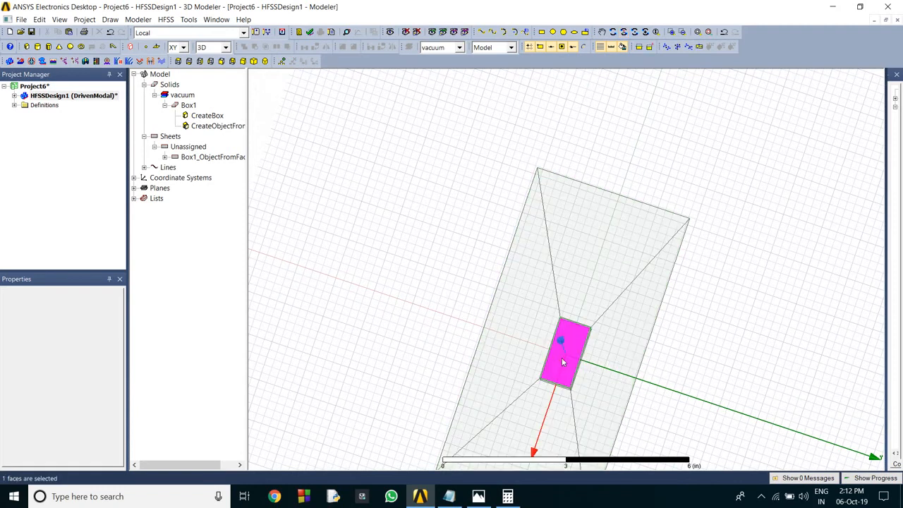
{"action": "right_click", "coordinate": [561, 357]}
{"action": "mouse_move", "coordinate": [650, 188]}
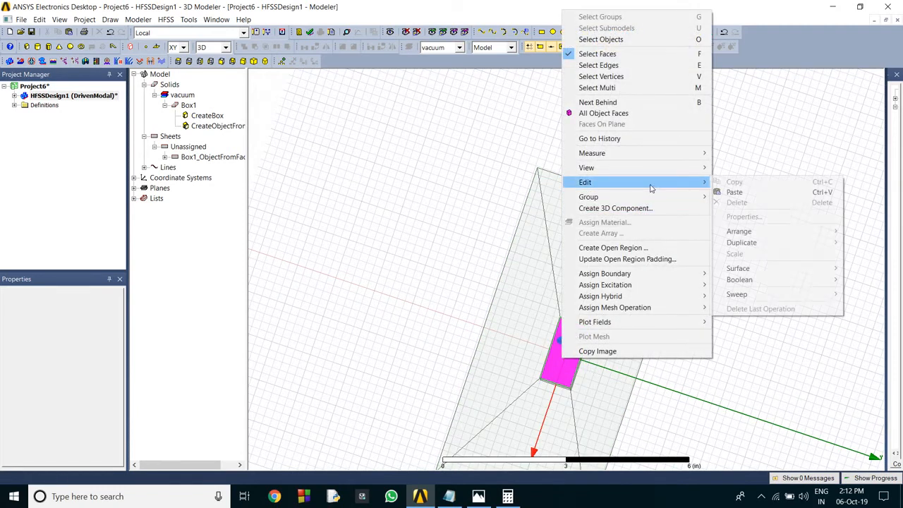
{"action": "mouse_move", "coordinate": [741, 268]}
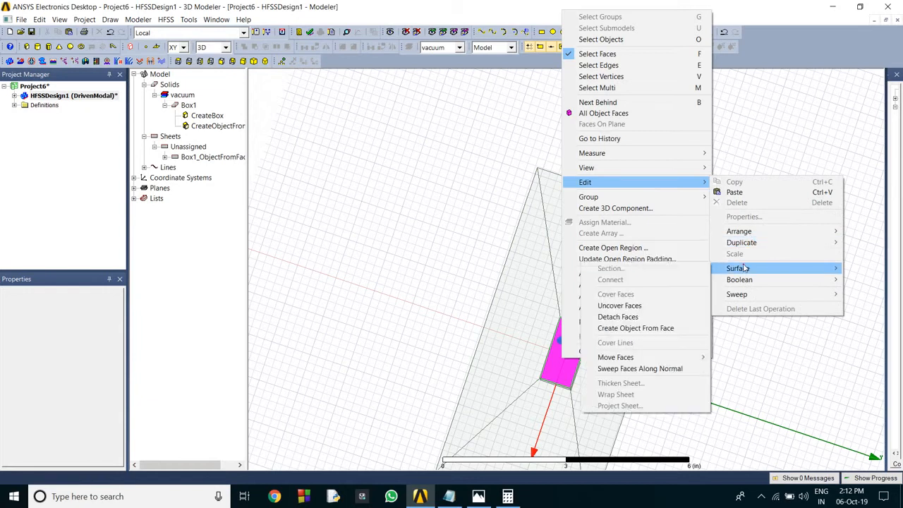
{"action": "left_click", "coordinate": [631, 305]}
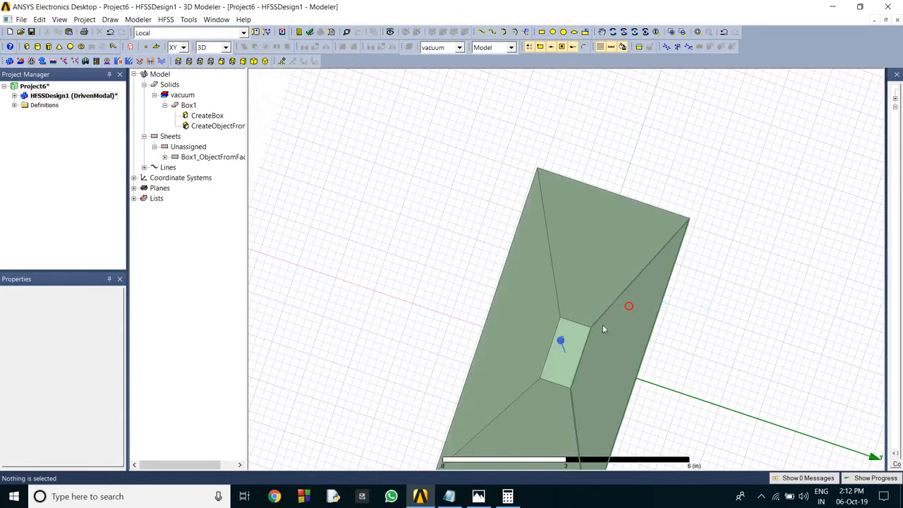
Uncover the waveguide box's own upper face at the throat to open the passage into the flare.
{"action": "left_click", "coordinate": [556, 363]}
{"action": "right_click", "coordinate": [556, 363]}
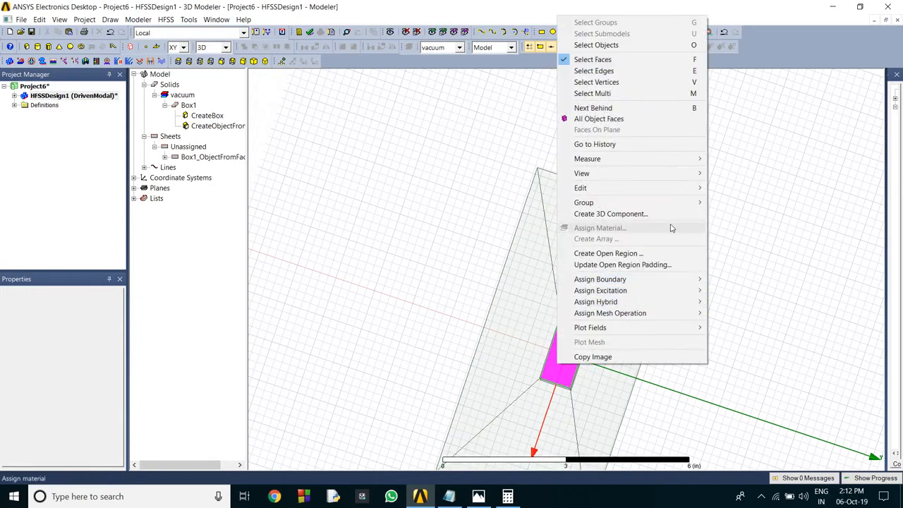
{"action": "mouse_move", "coordinate": [668, 194]}
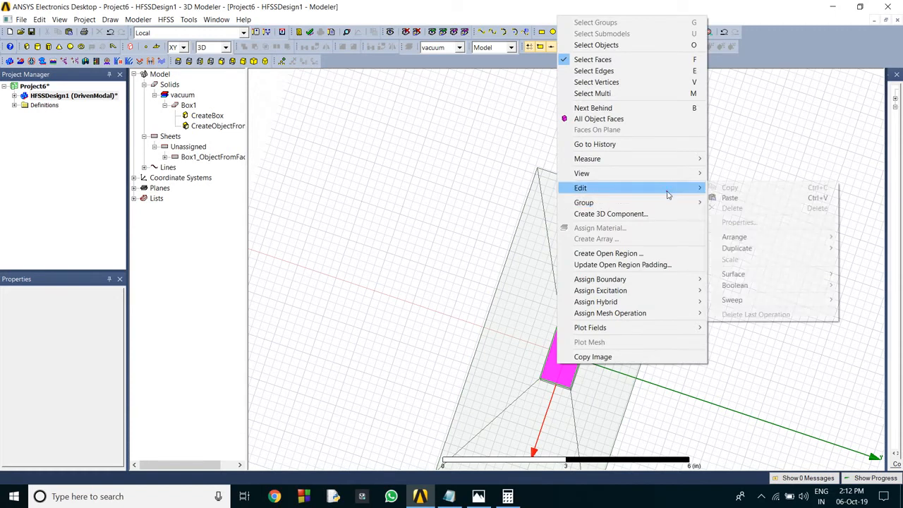
{"action": "mouse_move", "coordinate": [720, 275]}
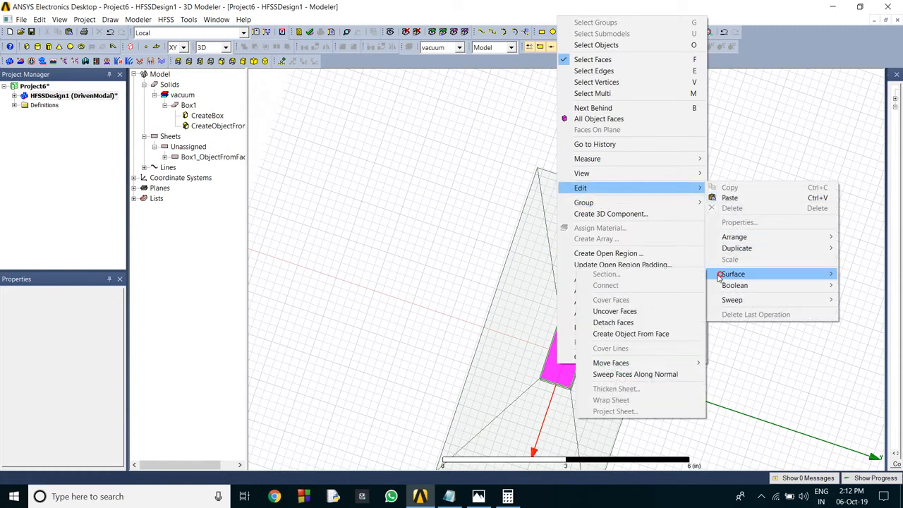
{"action": "left_click", "coordinate": [650, 312]}
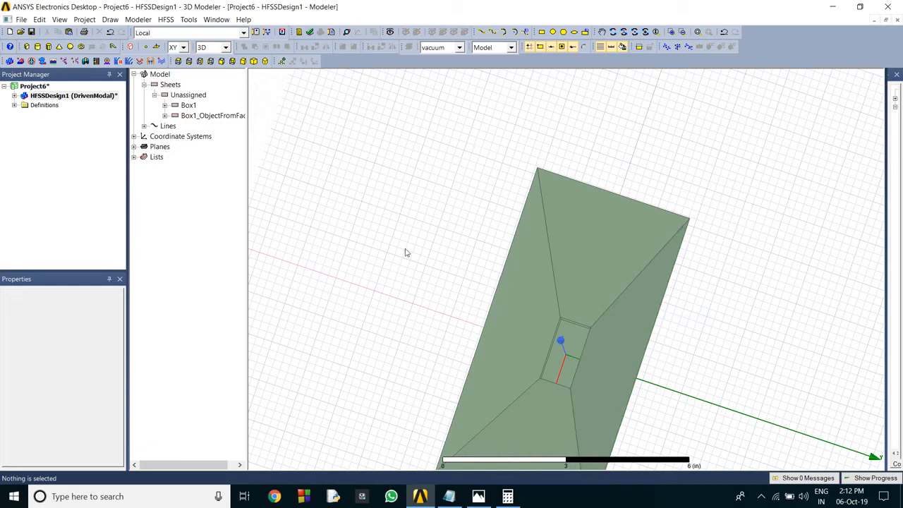
Unite Box1 with the flared section object made from its face, then clear the selection.
{"action": "left_click", "coordinate": [188, 105]}
{"action": "left_click", "coordinate": [189, 116], "text": "ctrl"}
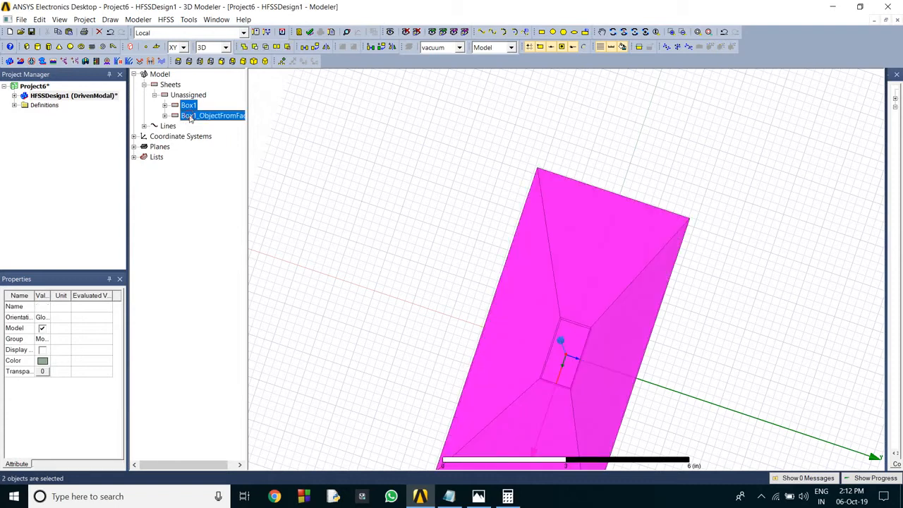
{"action": "right_click", "coordinate": [188, 119]}
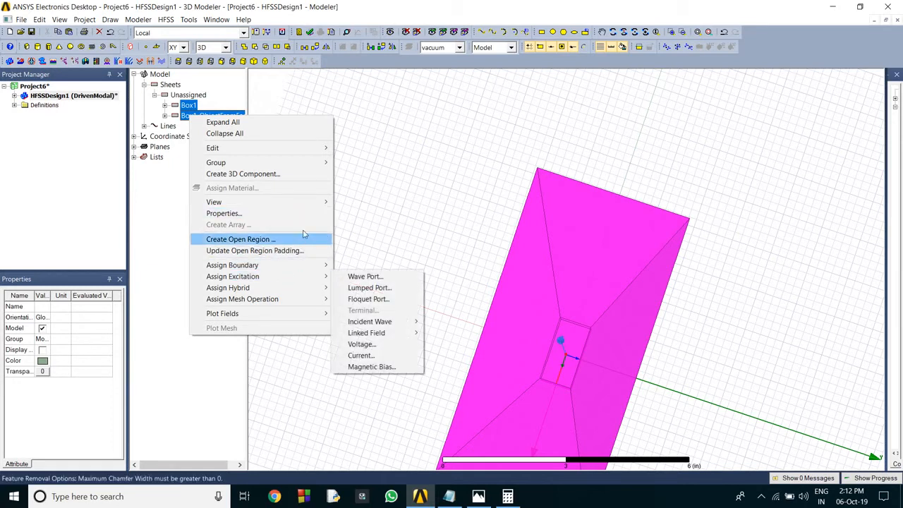
{"action": "left_click", "coordinate": [284, 148]}
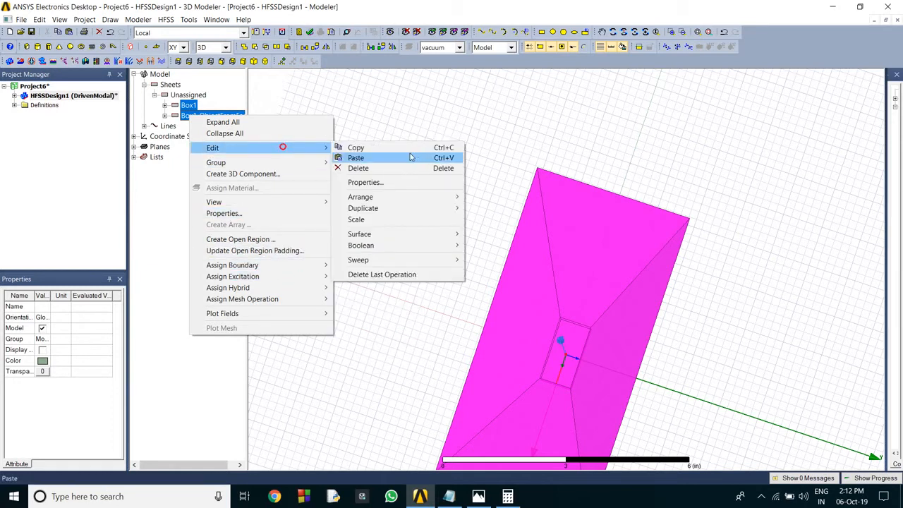
{"action": "left_click", "coordinate": [396, 247]}
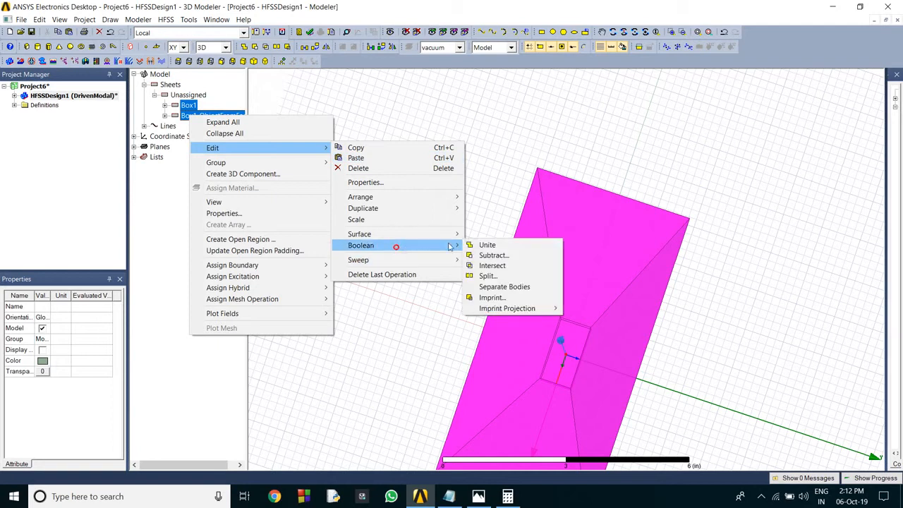
{"action": "left_click", "coordinate": [486, 245]}
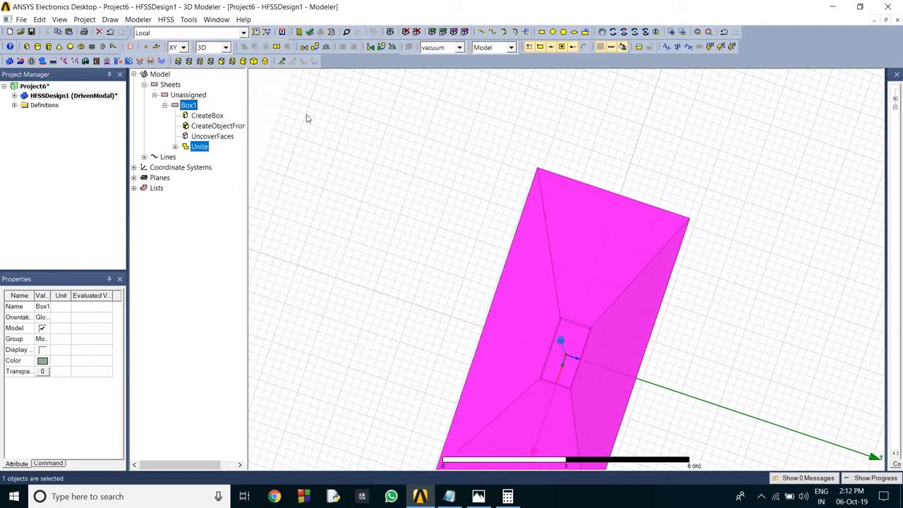
{"action": "left_click", "coordinate": [303, 238]}
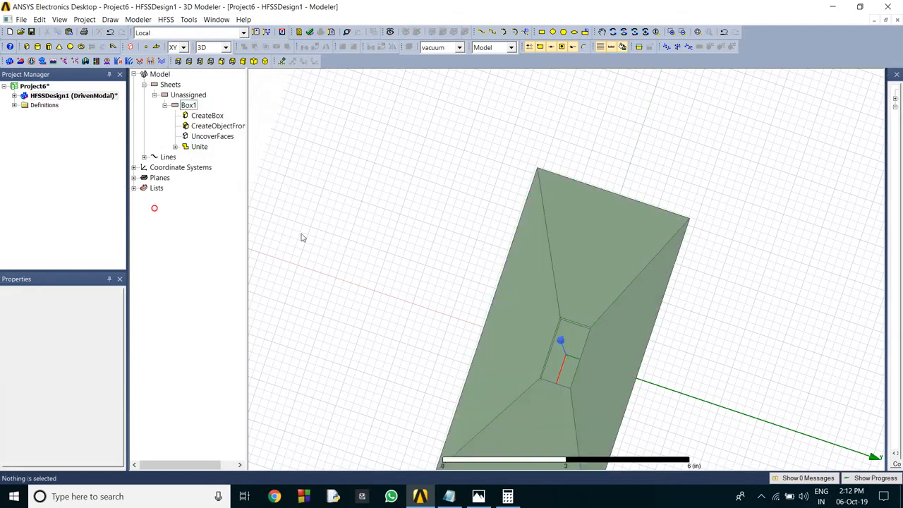
Run the validation check on the design, review its results and close them.
{"action": "left_click", "coordinate": [309, 32]}
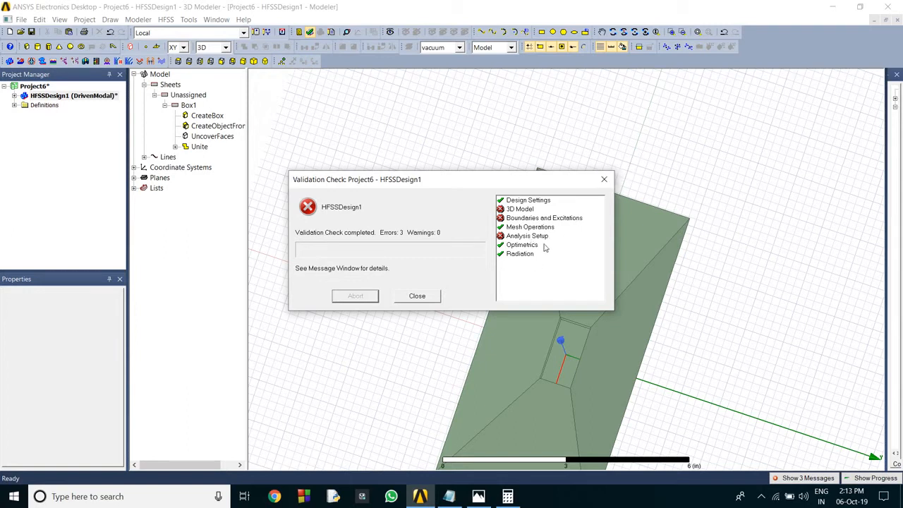
{"action": "left_click", "coordinate": [604, 179]}
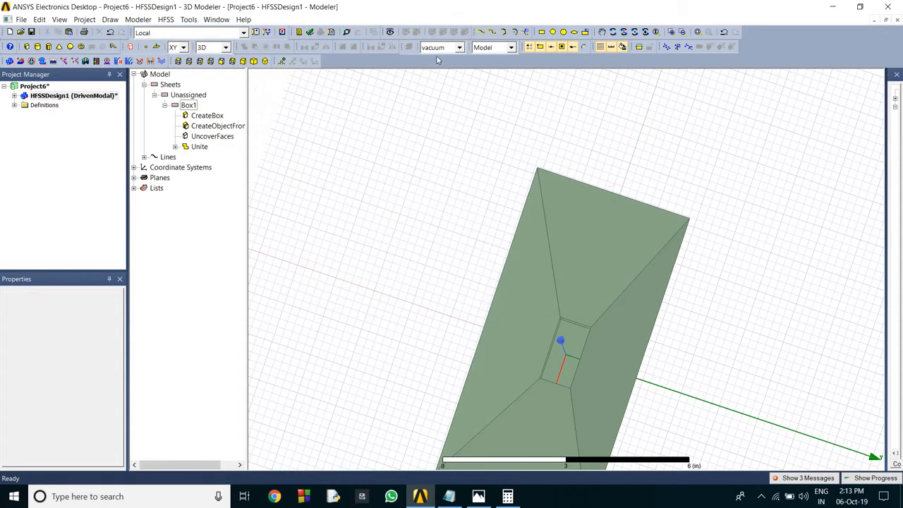
Select the waveguide's closed end face at the origin and start assigning a wave port excitation to it.
{"action": "left_click", "coordinate": [627, 33]}
{"action": "left_click_drag", "start_coordinate": [597, 33], "coordinate": [620, 30]}
{"action": "left_click", "coordinate": [625, 34]}
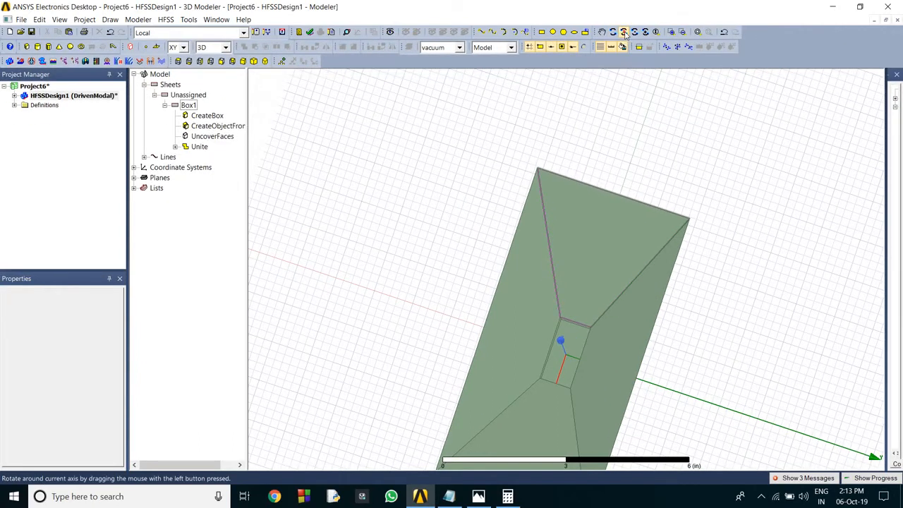
{"action": "left_click_drag", "start_coordinate": [426, 260], "coordinate": [455, 178]}
{"action": "key", "text": "ctrl+d"}
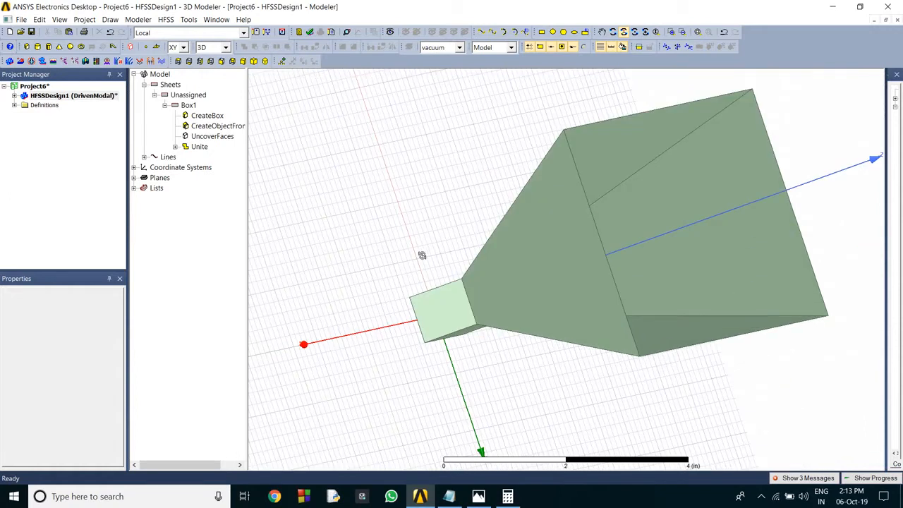
{"action": "key", "text": "Escape"}
{"action": "left_click", "coordinate": [623, 32]}
{"action": "left_click_drag", "start_coordinate": [387, 193], "coordinate": [484, 170]}
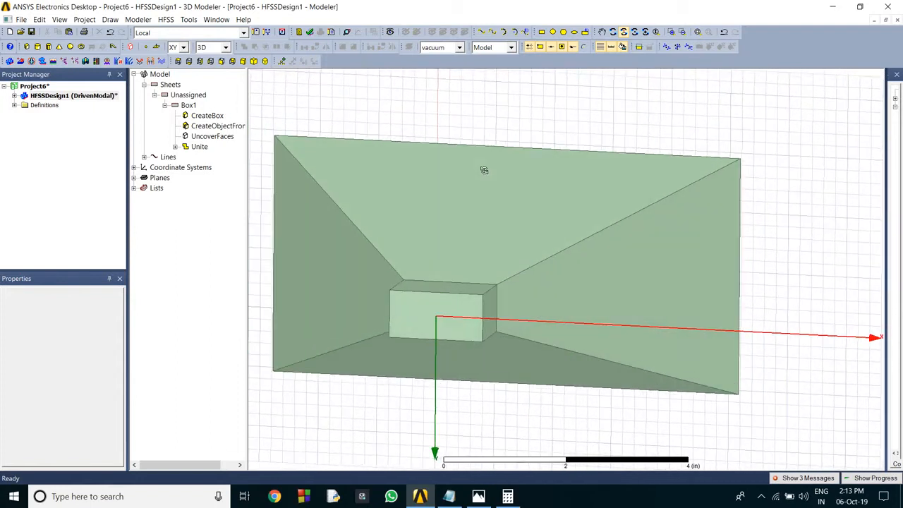
{"action": "key", "text": "Escape"}
{"action": "left_click", "coordinate": [439, 310]}
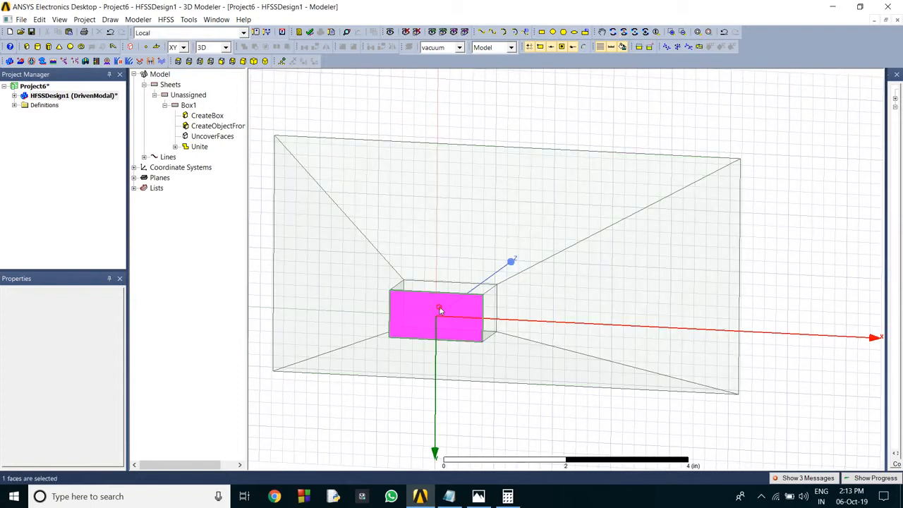
{"action": "right_click", "coordinate": [439, 310]}
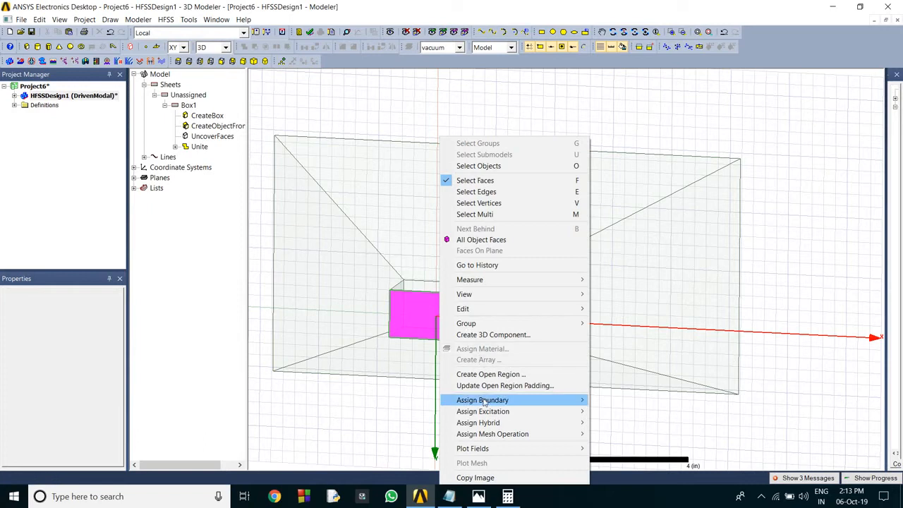
{"action": "mouse_move", "coordinate": [502, 400]}
{"action": "mouse_move", "coordinate": [547, 414]}
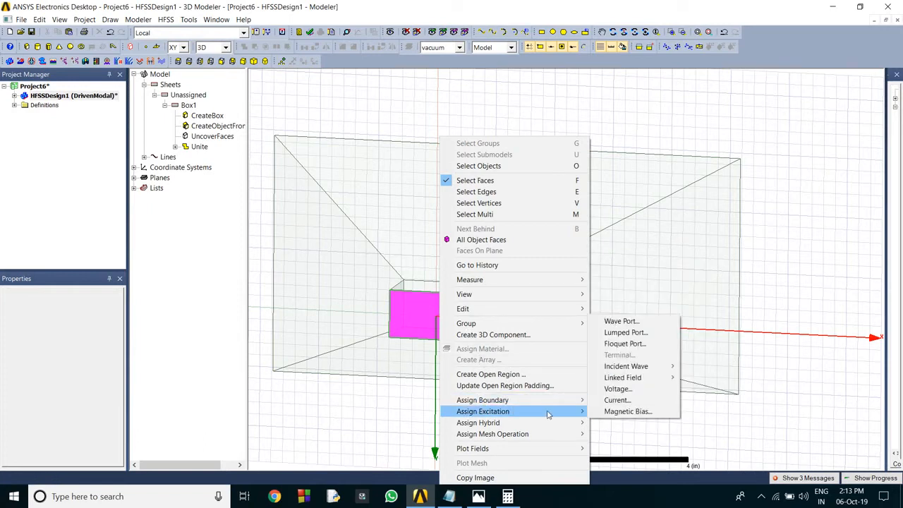
{"action": "left_click", "coordinate": [646, 323]}
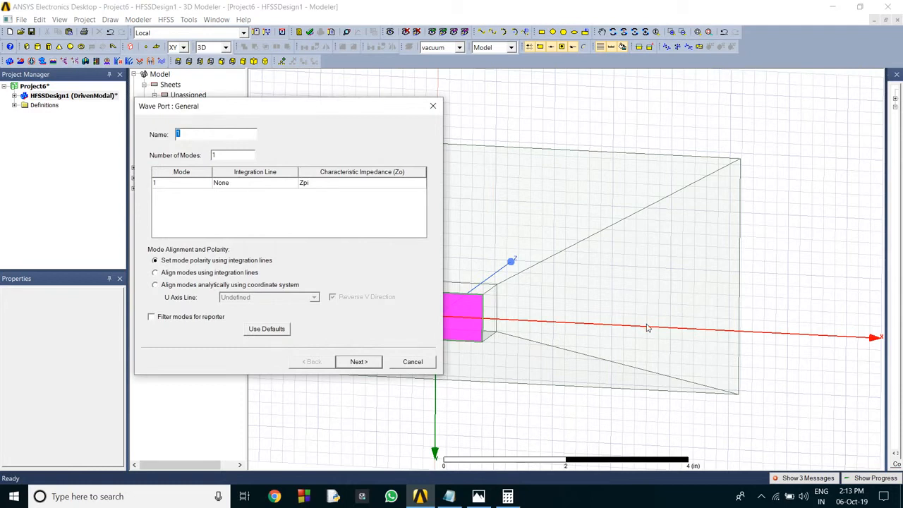
Define mode 1's integration line along X between the midpoints of the port face's short edges, and finish the wave port.
{"action": "left_click", "coordinate": [282, 183]}
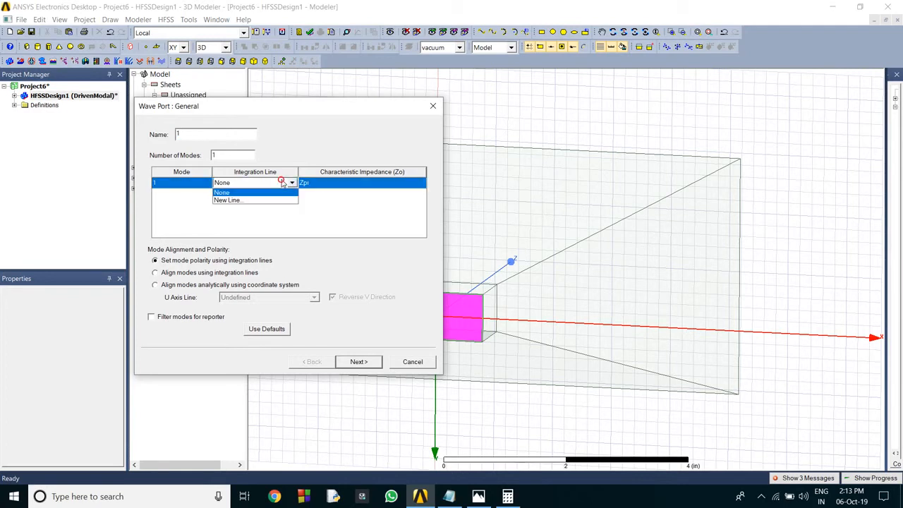
{"action": "left_click", "coordinate": [270, 203]}
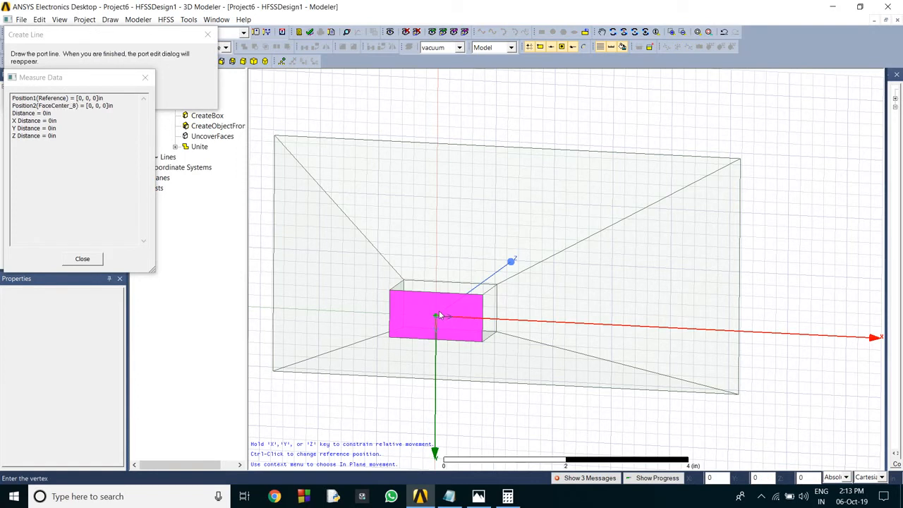
{"action": "left_click", "coordinate": [387, 315]}
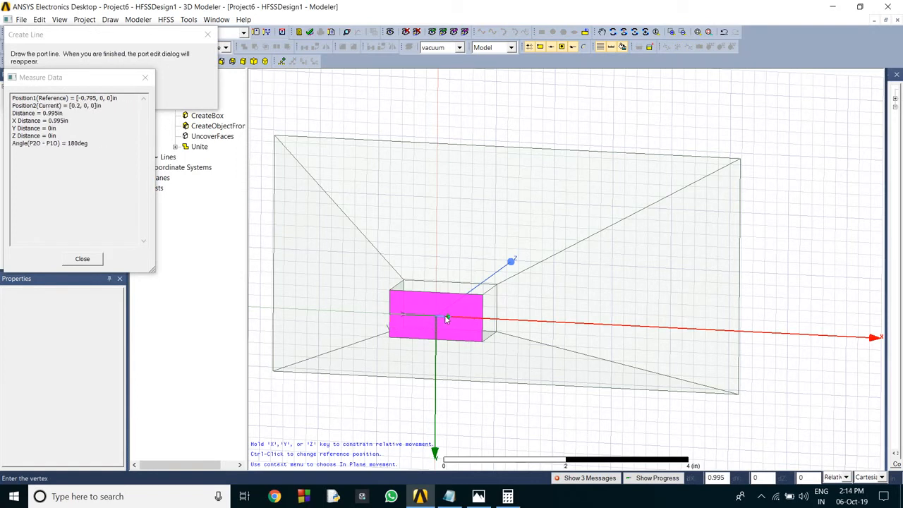
{"action": "left_click", "coordinate": [484, 320]}
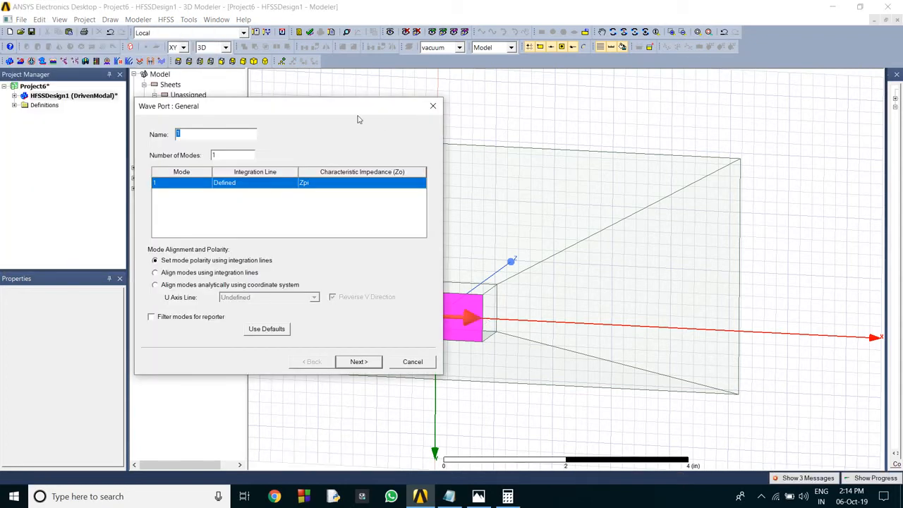
{"action": "left_click_drag", "start_coordinate": [342, 108], "coordinate": [822, 125]}
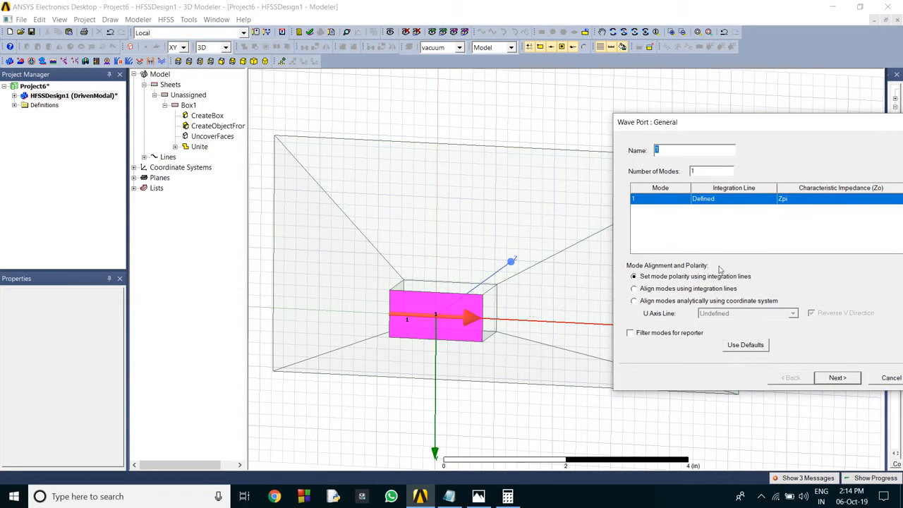
{"action": "left_click_drag", "start_coordinate": [813, 130], "coordinate": [607, 147]}
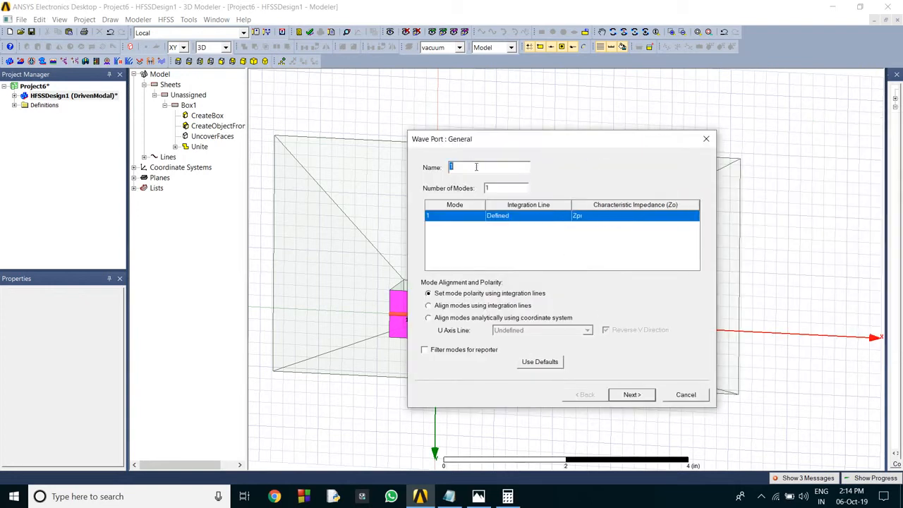
{"action": "left_click", "coordinate": [633, 395]}
{"action": "left_click", "coordinate": [632, 394]}
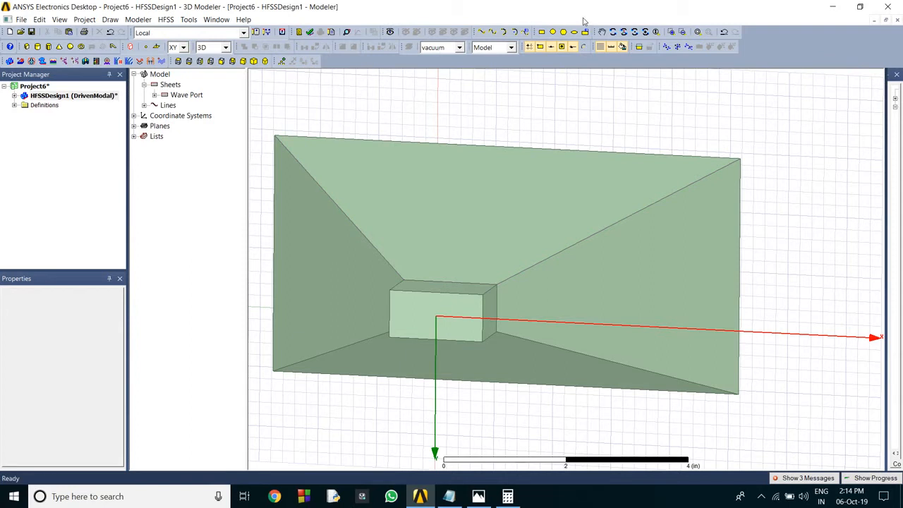
Assign a Perfect E boundary to all eight side walls of the waveguide and flared section, leaving the infinite ground plane option off.
{"action": "left_click", "coordinate": [623, 32]}
{"action": "left_click_drag", "start_coordinate": [543, 407], "coordinate": [475, 427]}
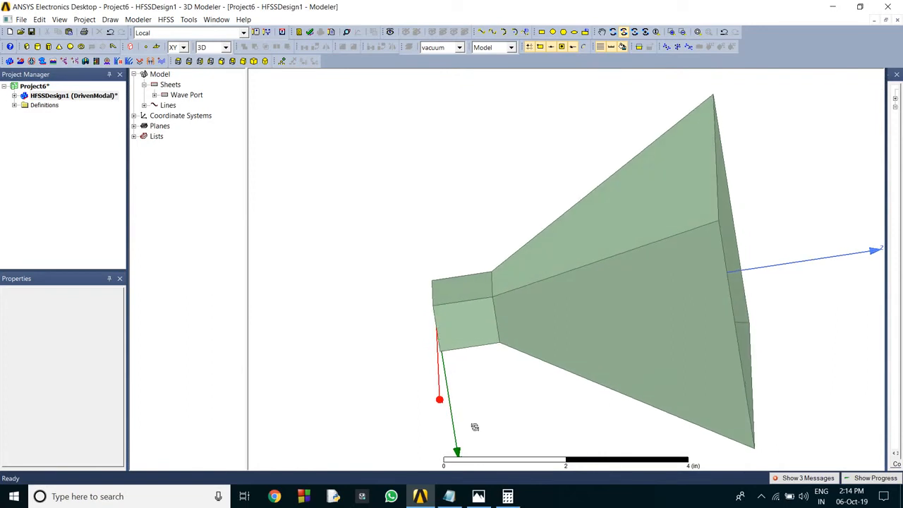
{"action": "key", "text": "Escape"}
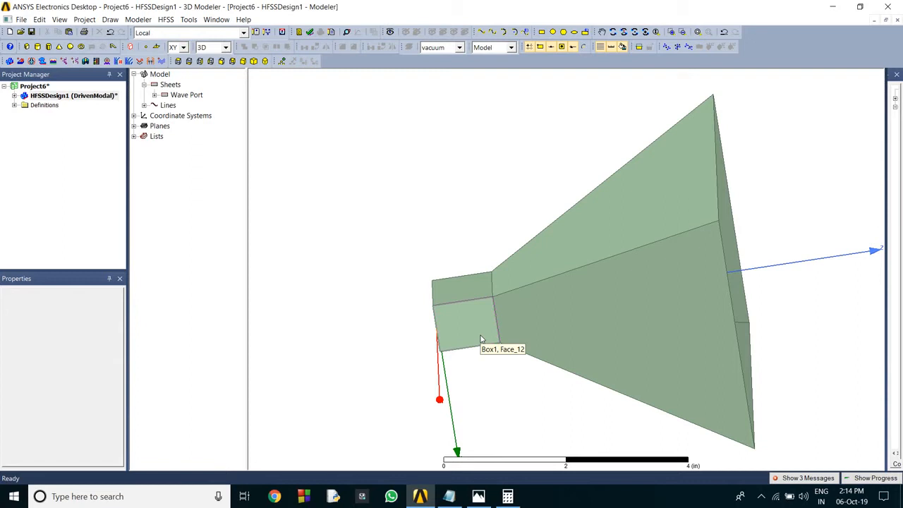
{"action": "left_click", "coordinate": [481, 339]}
{"action": "left_click", "coordinate": [631, 266], "text": "ctrl"}
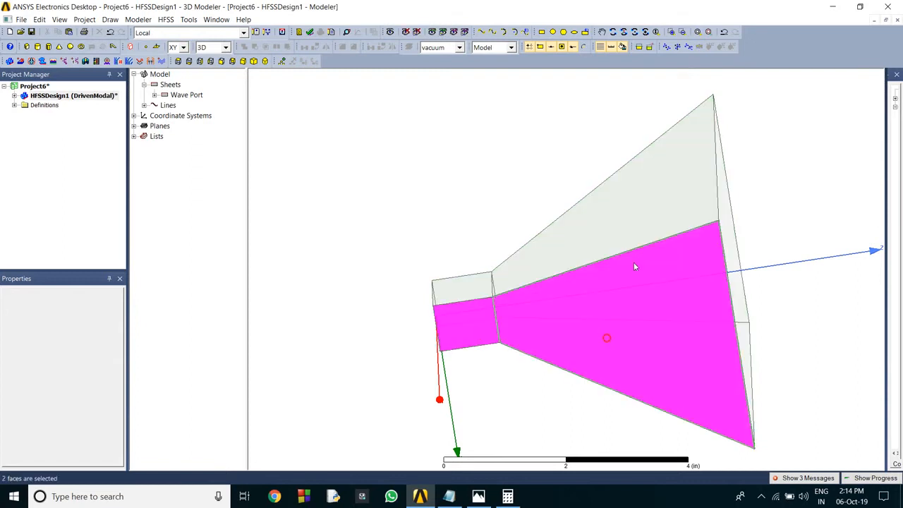
{"action": "left_click", "coordinate": [643, 245], "text": "ctrl"}
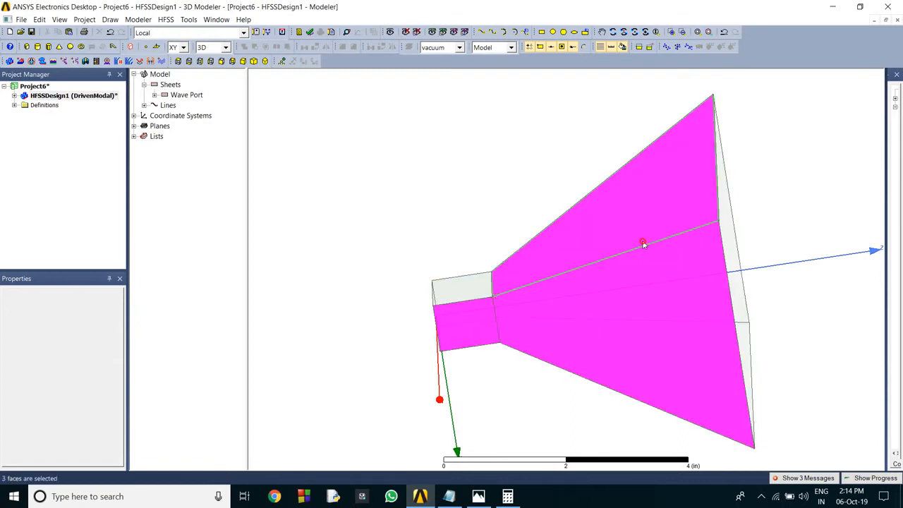
{"action": "left_click", "coordinate": [475, 284], "text": "ctrl"}
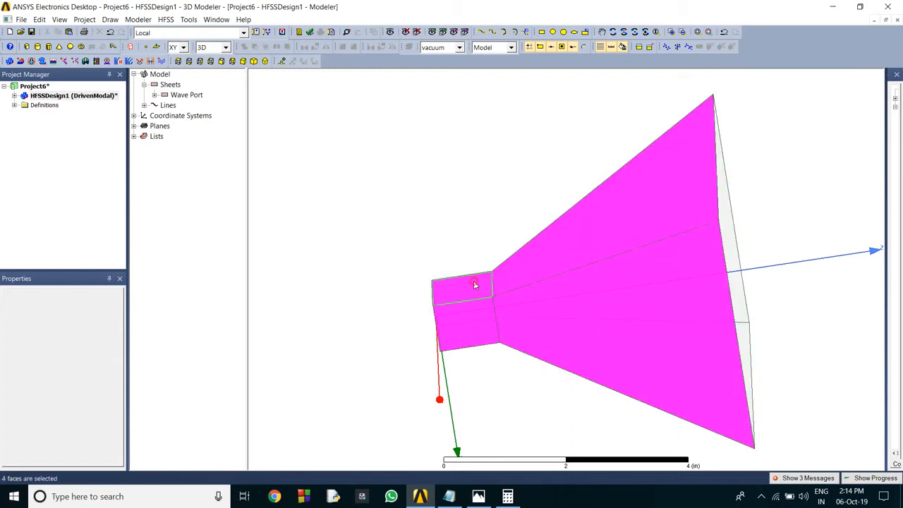
{"action": "left_click", "coordinate": [623, 32]}
{"action": "left_click_drag", "start_coordinate": [456, 190], "coordinate": [437, 386]}
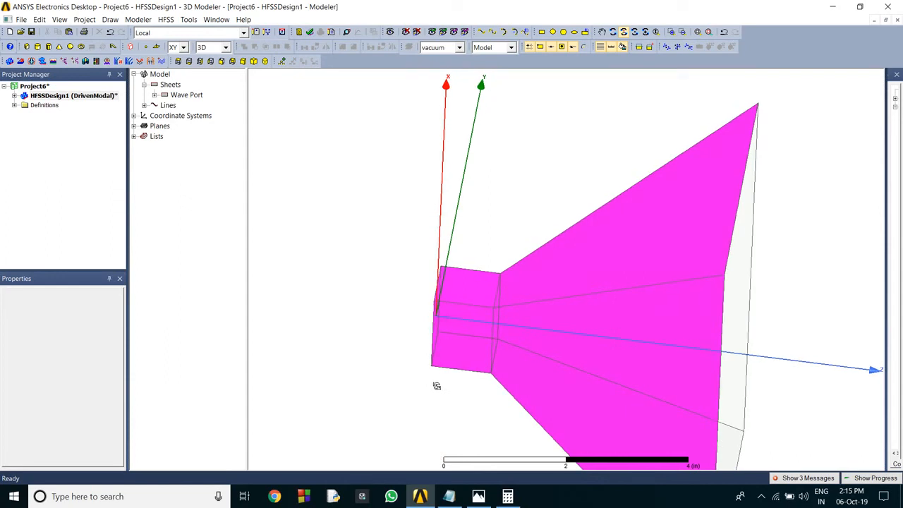
{"action": "key", "text": "Escape"}
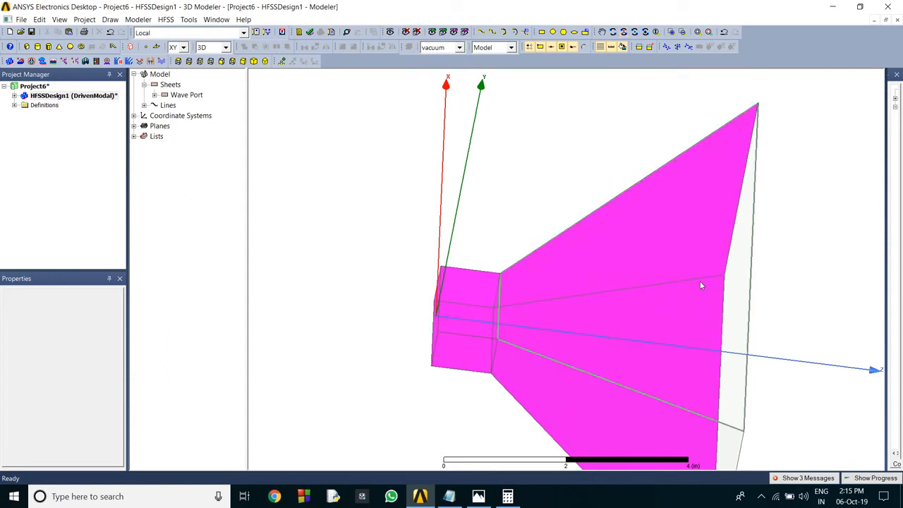
{"action": "left_click", "coordinate": [483, 282], "text": "ctrl"}
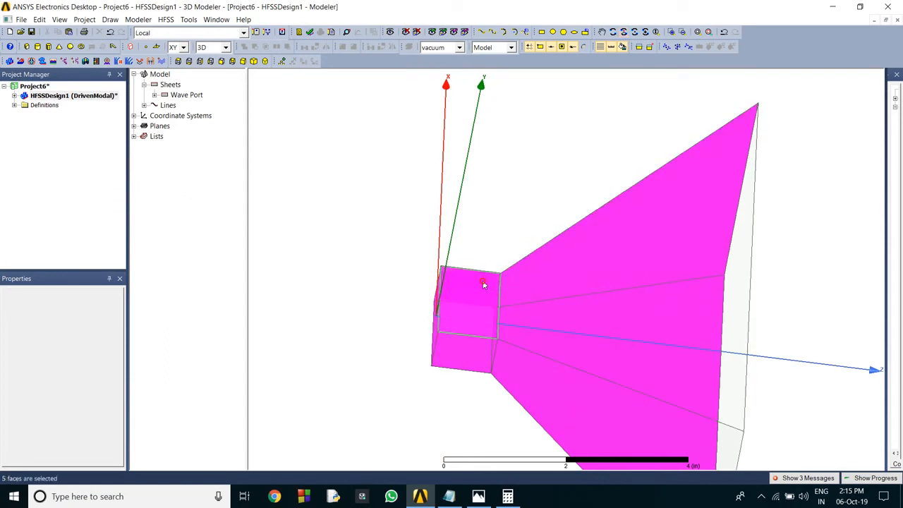
{"action": "left_click", "coordinate": [548, 277], "text": "ctrl"}
{"action": "left_click", "coordinate": [459, 345], "text": "ctrl"}
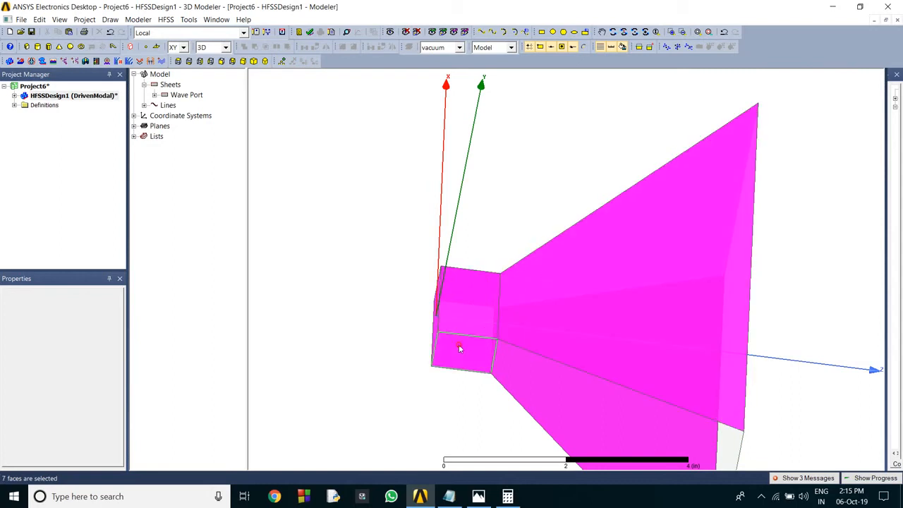
{"action": "left_click", "coordinate": [552, 372], "text": "ctrl"}
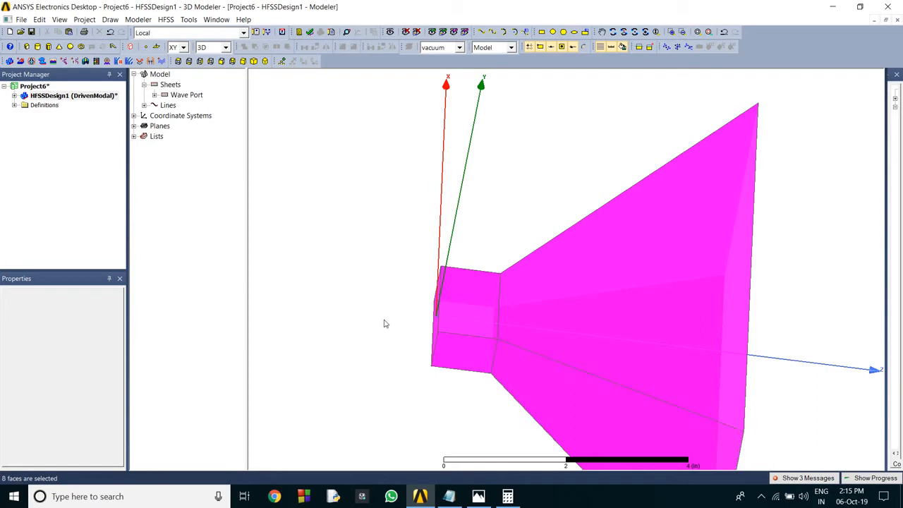
{"action": "right_click", "coordinate": [534, 272]}
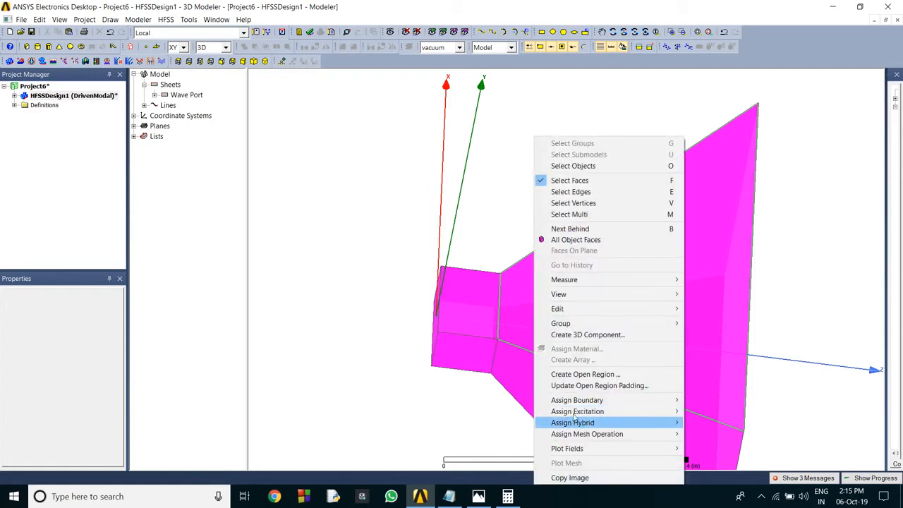
{"action": "mouse_move", "coordinate": [656, 400]}
{"action": "left_click", "coordinate": [747, 341]}
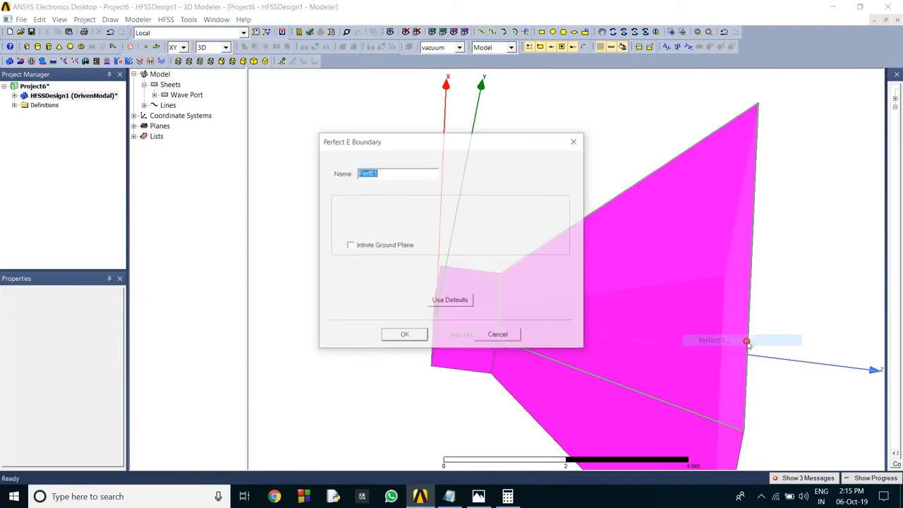
{"action": "left_click", "coordinate": [403, 335]}
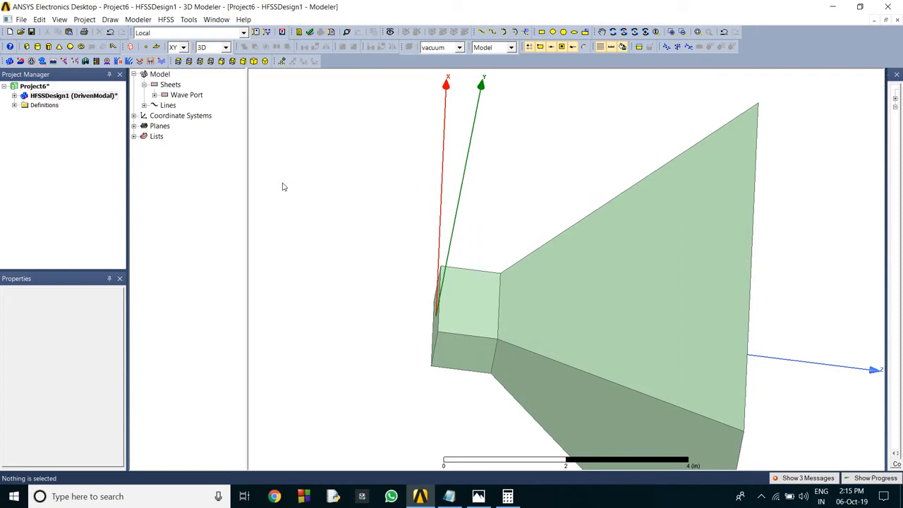
Inspect which faces the Perfect E boundary and the wave port excitation cover in the model.
{"action": "left_click", "coordinate": [14, 96]}
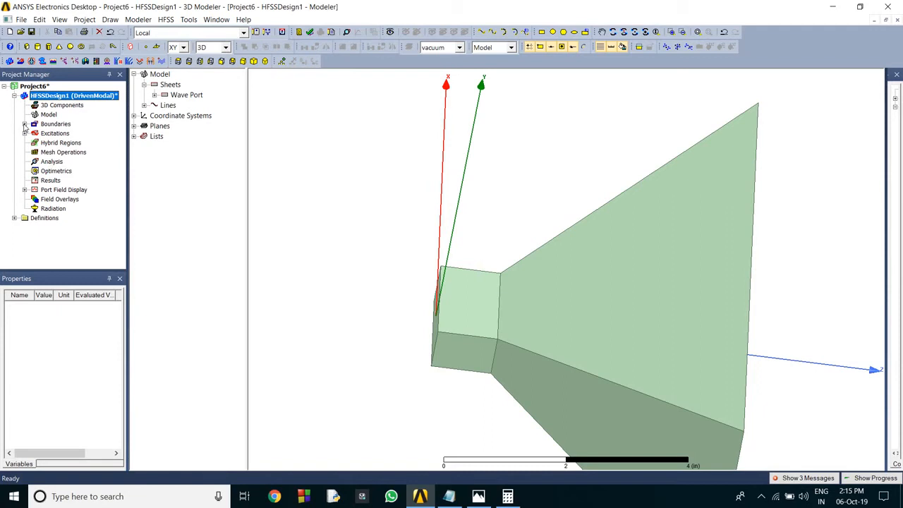
{"action": "left_click", "coordinate": [24, 124]}
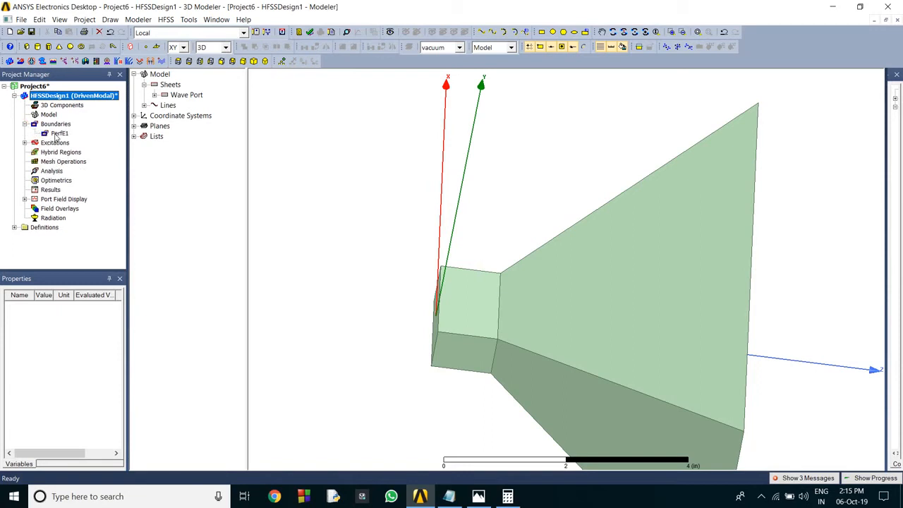
{"action": "left_click", "coordinate": [59, 134]}
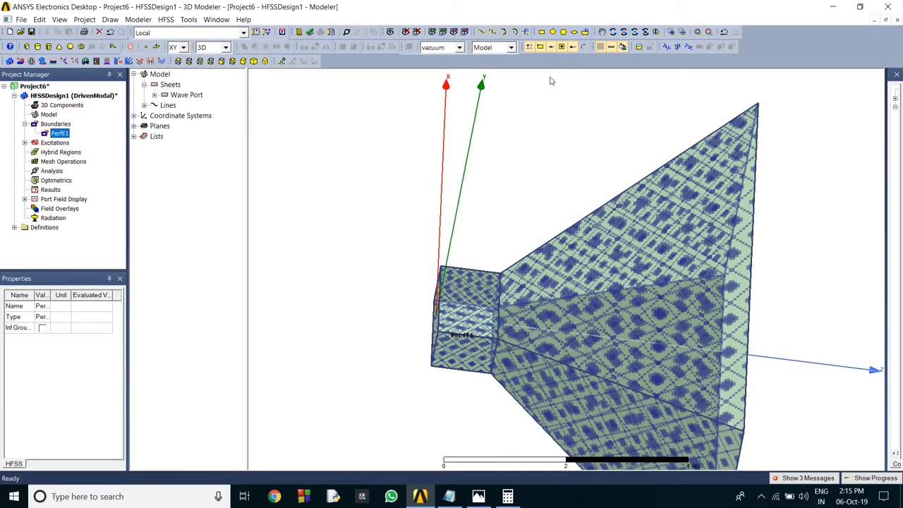
{"action": "left_click", "coordinate": [623, 31]}
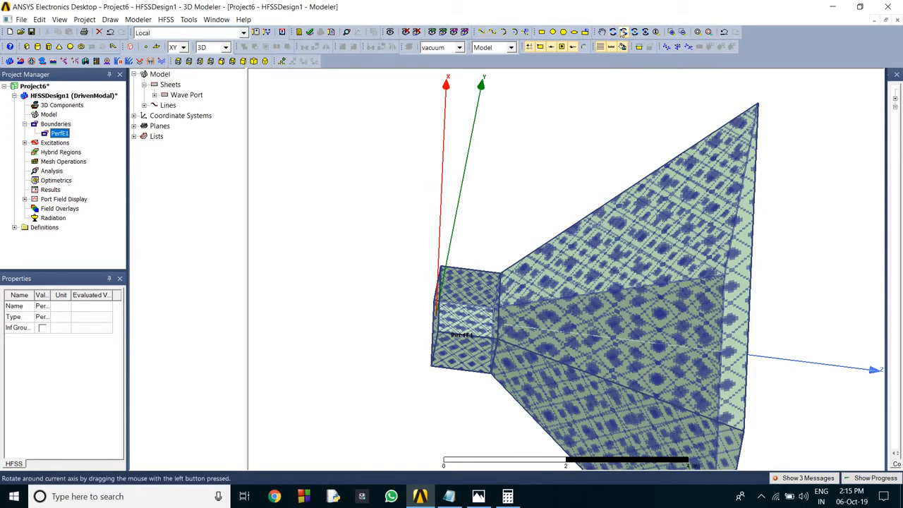
{"action": "left_click_drag", "start_coordinate": [542, 228], "coordinate": [450, 215]}
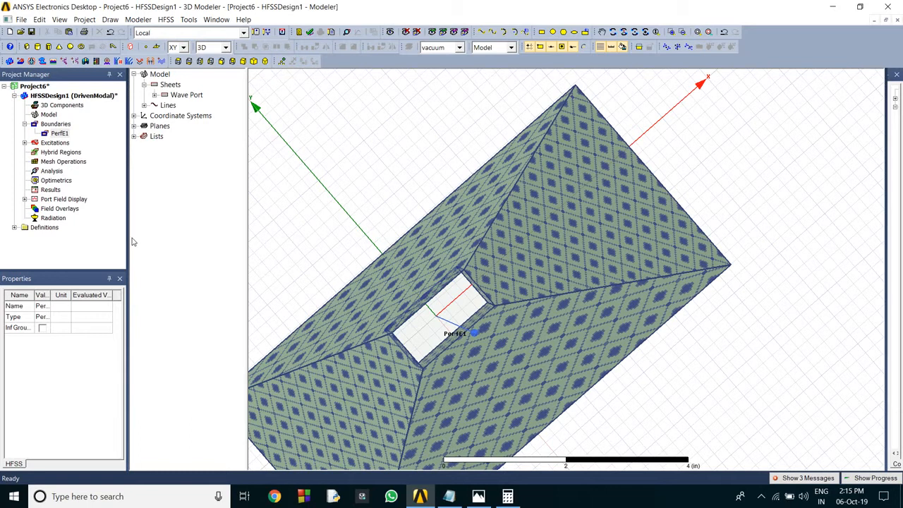
{"action": "left_click", "coordinate": [24, 143]}
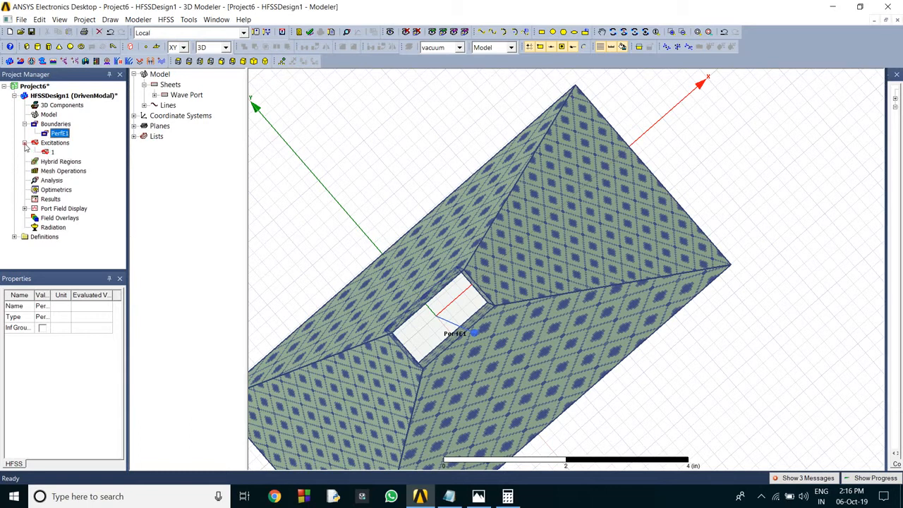
{"action": "left_click", "coordinate": [47, 152]}
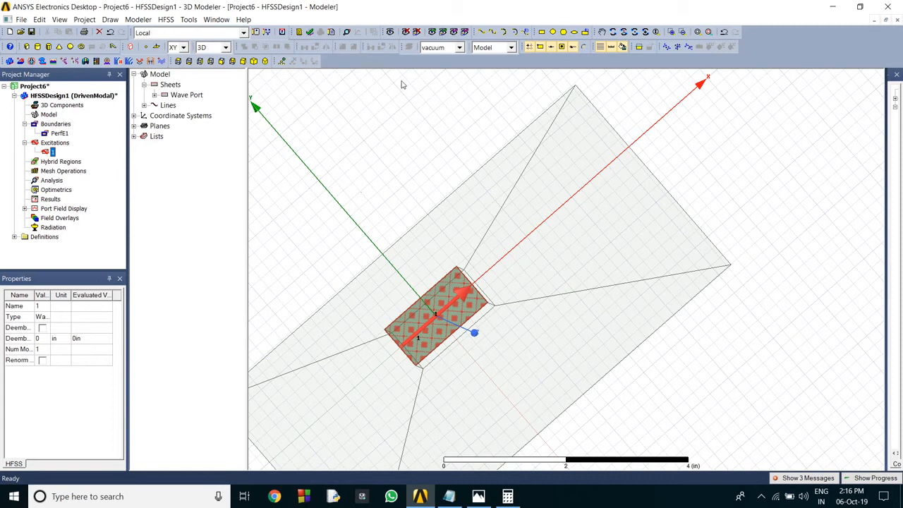
Draw a vacuum box about 11.8 × 7.2 × 2.2 in over the horn, starting from the corner at -4, 3.2, 0.
{"action": "key", "text": "ctrl+d"}
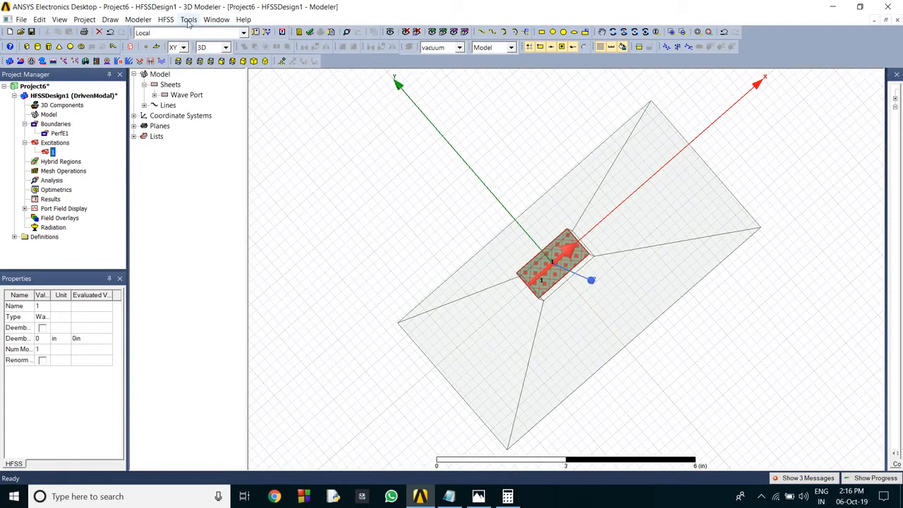
{"action": "left_click", "coordinate": [29, 46]}
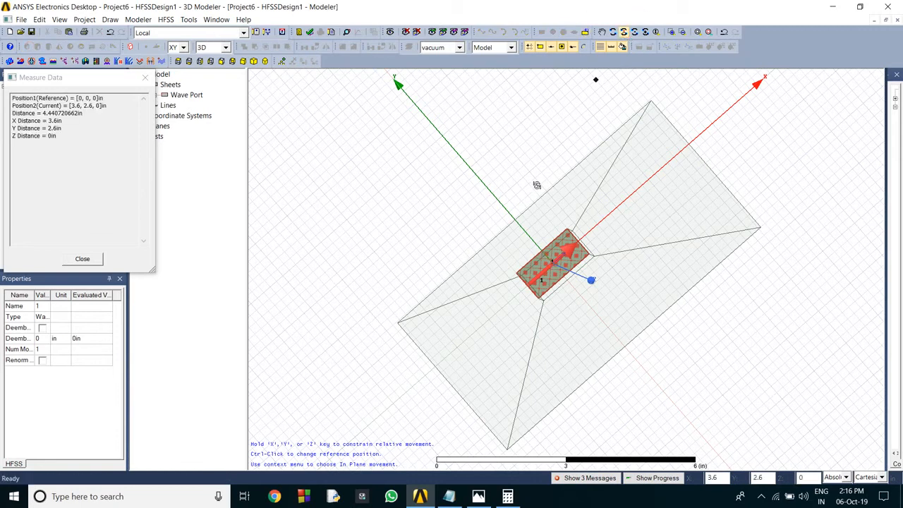
{"action": "left_click_drag", "start_coordinate": [540, 165], "coordinate": [577, 139], "text": "alt"}
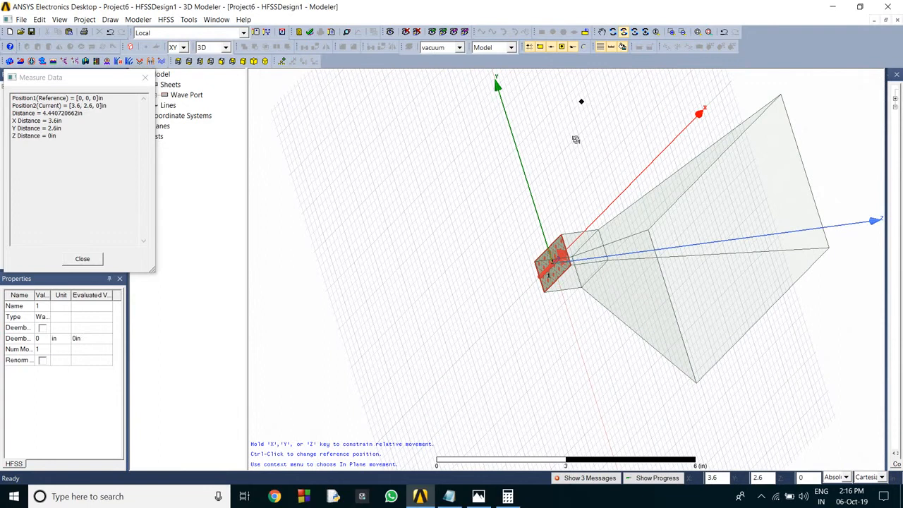
{"action": "left_click", "coordinate": [448, 210]}
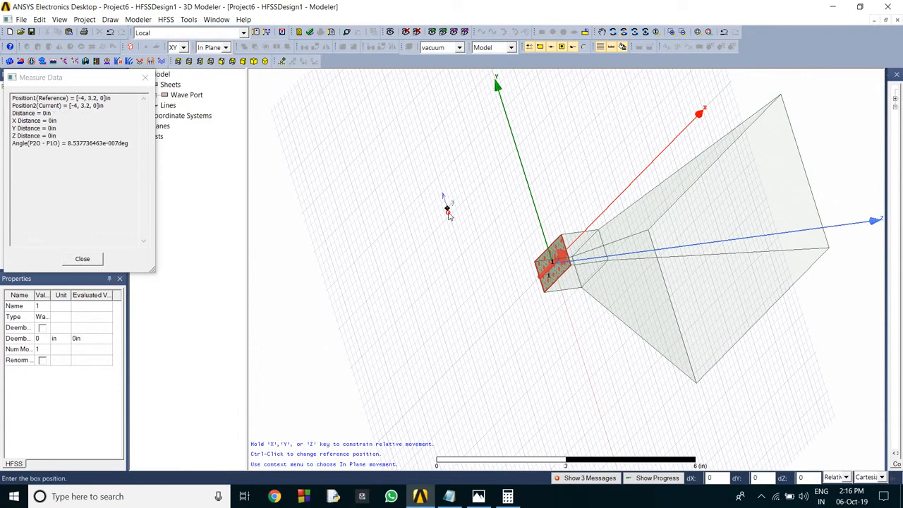
{"action": "left_click", "coordinate": [731, 287]}
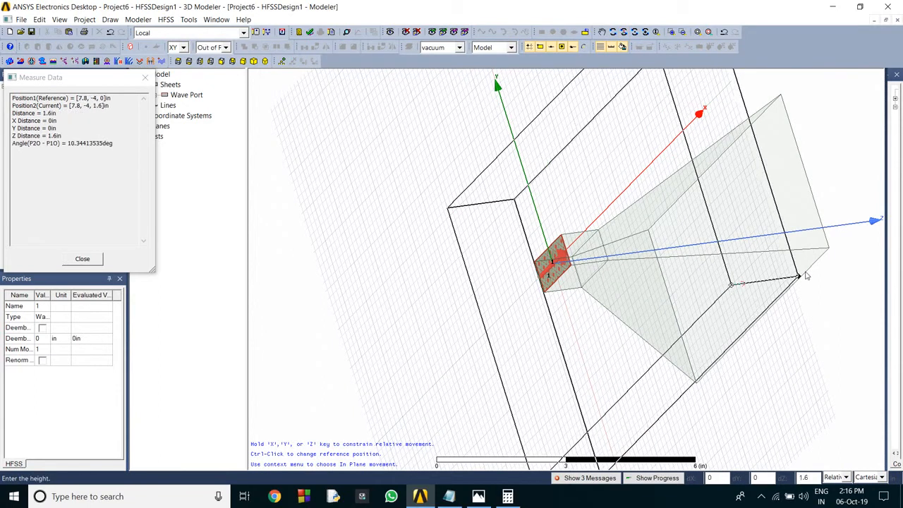
{"action": "left_click", "coordinate": [810, 277]}
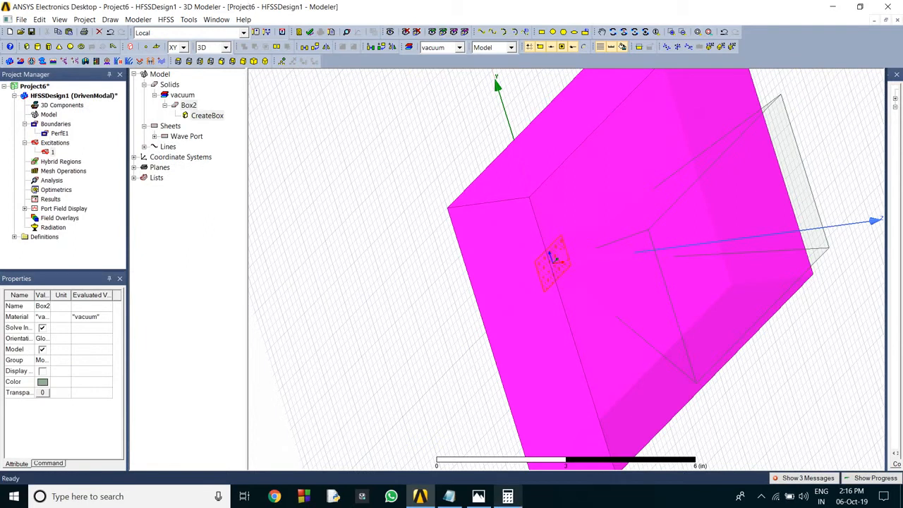
Set the vacuum box's position to -44, -2.2, 0 in and its X, Y and Z sizes to 8.8, 4.4 and 15 in.
{"action": "double_click", "coordinate": [214, 116]}
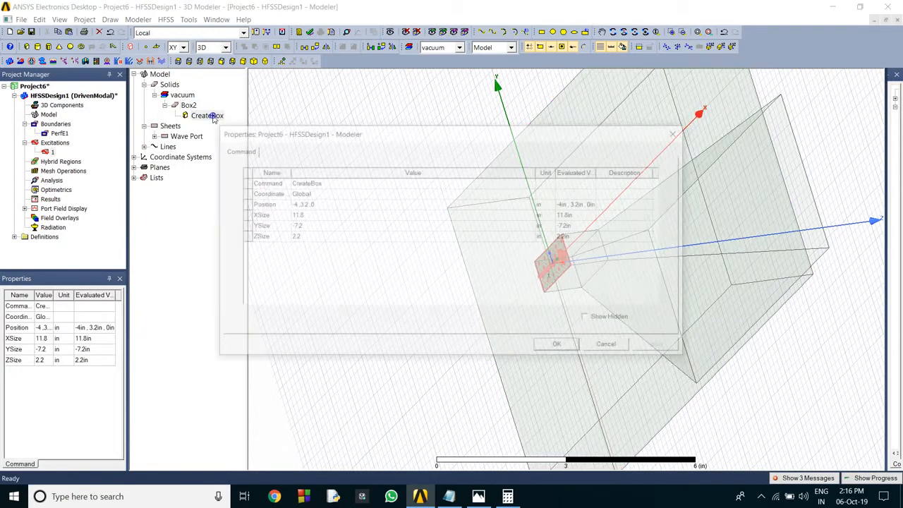
{"action": "left_click", "coordinate": [344, 204]}
{"action": "key", "text": "BackSpace"}
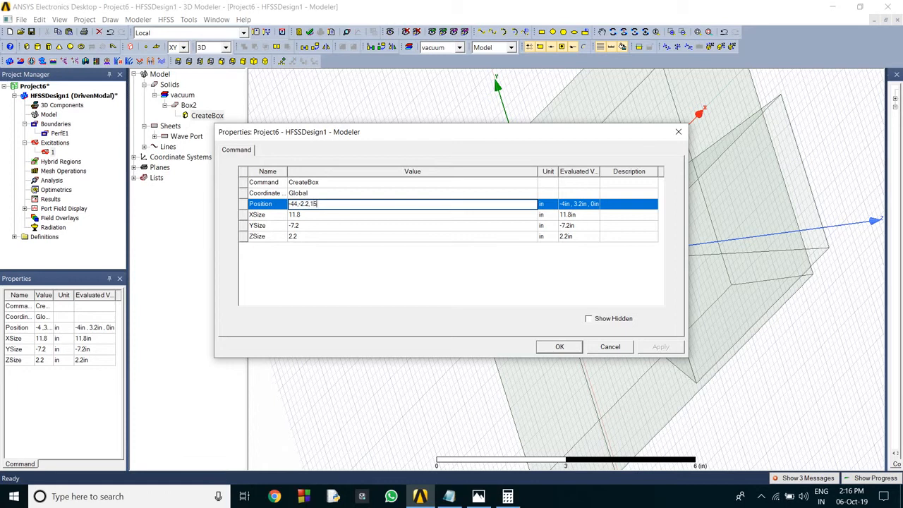
{"action": "left_click", "coordinate": [310, 216]}
{"action": "type", "text": "8"}
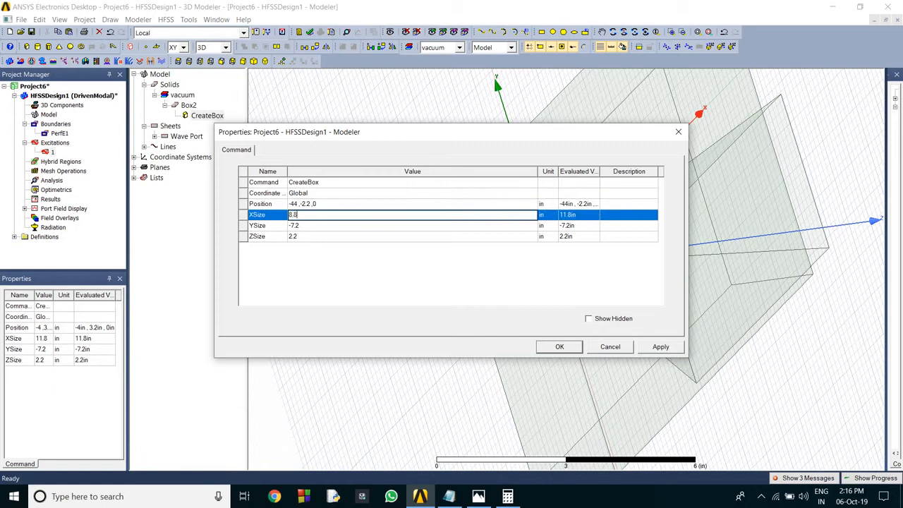
{"action": "left_click", "coordinate": [308, 225]}
{"action": "type", "text": "4.4"}
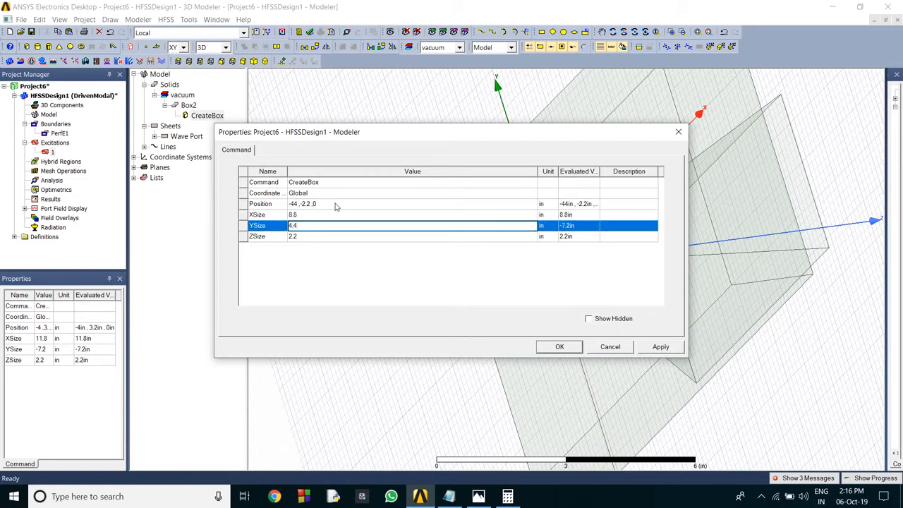
{"action": "left_click", "coordinate": [311, 237]}
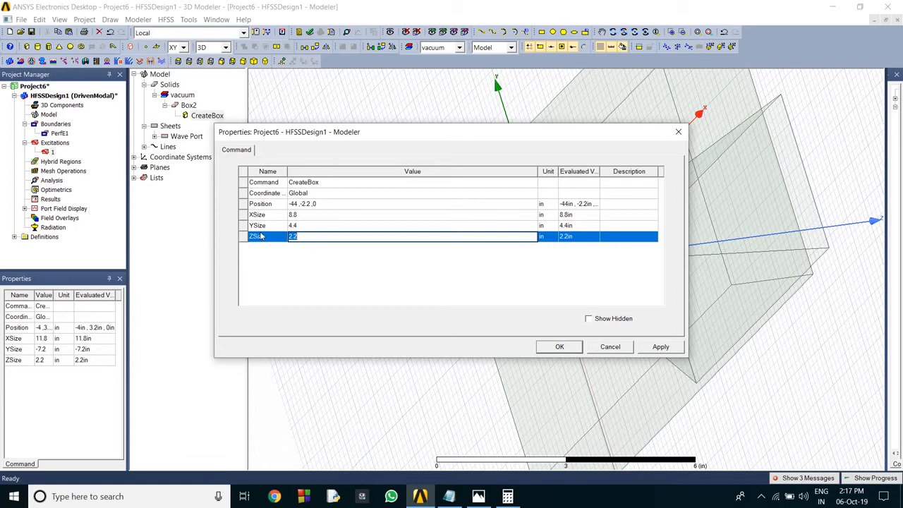
{"action": "type", "text": "15"}
{"action": "left_click", "coordinate": [666, 347]}
{"action": "left_click", "coordinate": [566, 346]}
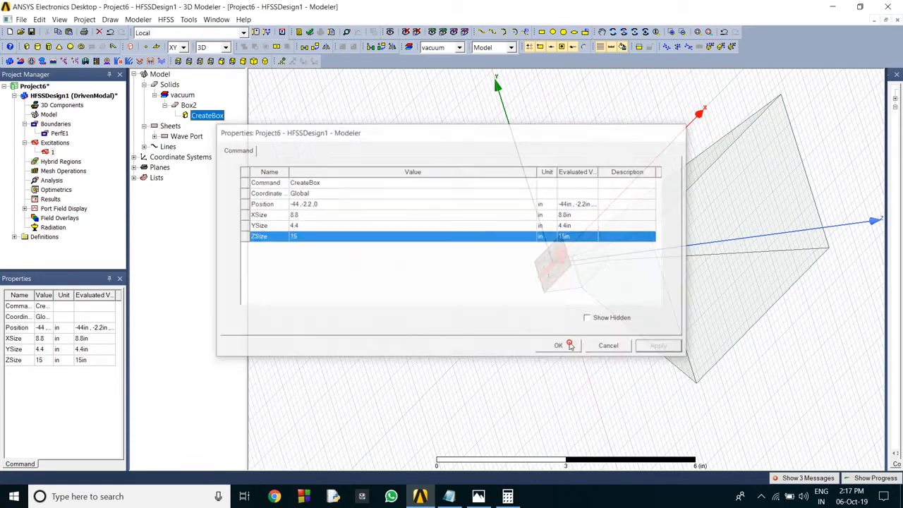
{"action": "left_click", "coordinate": [299, 296]}
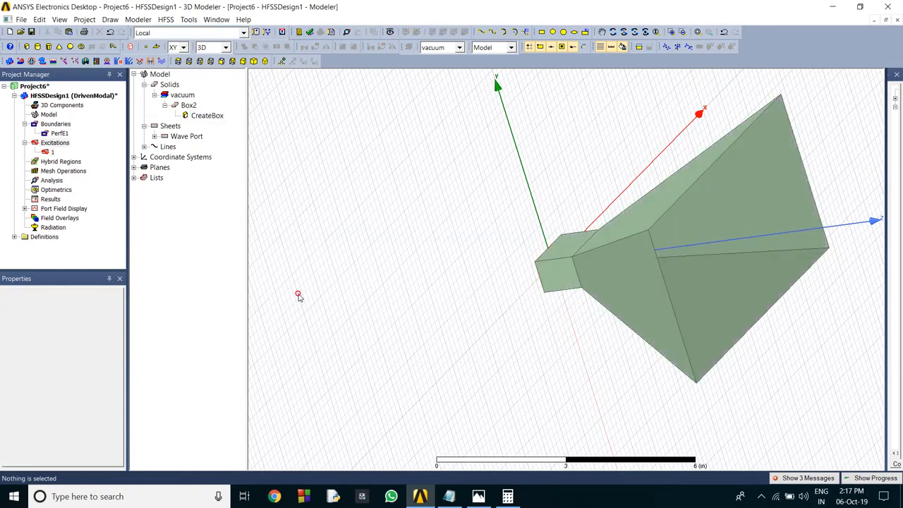
Correct the vacuum box's X position to -4.4 in so the box encloses the horn.
{"action": "double_click", "coordinate": [207, 116]}
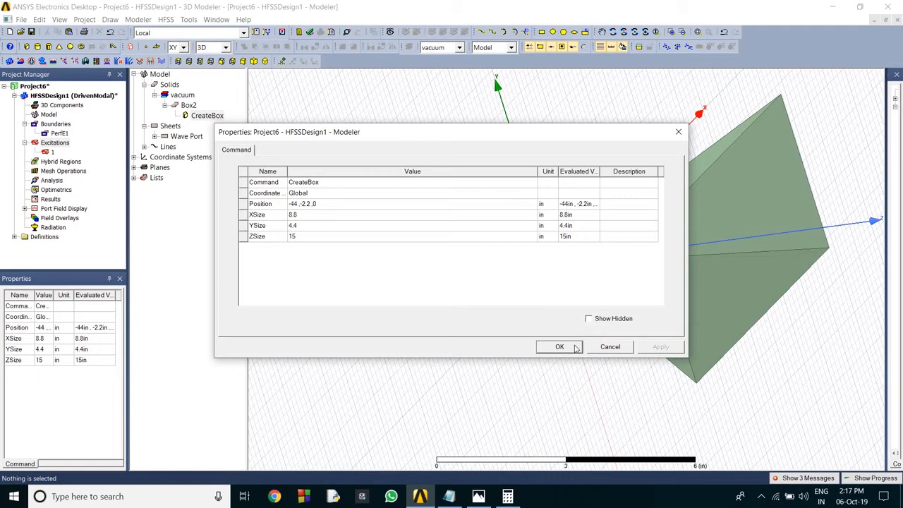
{"action": "left_click", "coordinate": [559, 346]}
{"action": "left_click", "coordinate": [449, 296]}
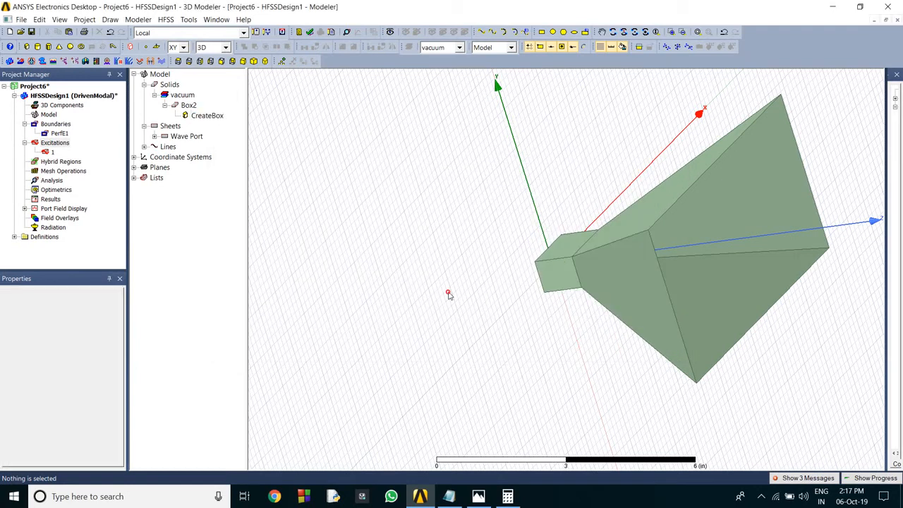
{"action": "key", "text": "ctrl+d"}
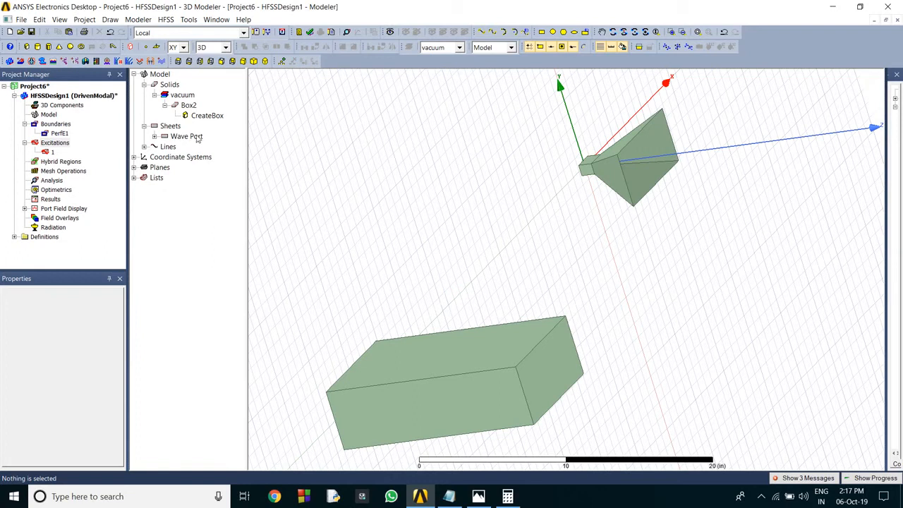
{"action": "left_click", "coordinate": [217, 116]}
{"action": "double_click", "coordinate": [218, 115]}
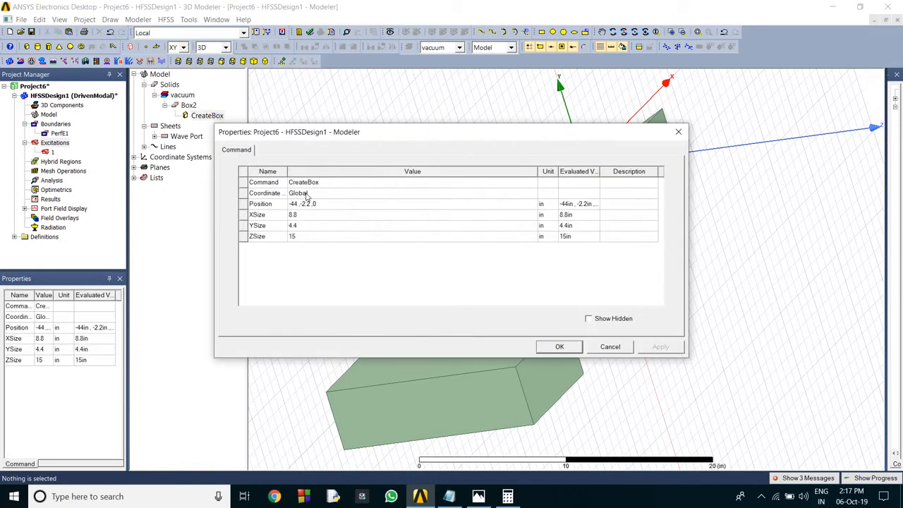
{"action": "left_click", "coordinate": [297, 205]}
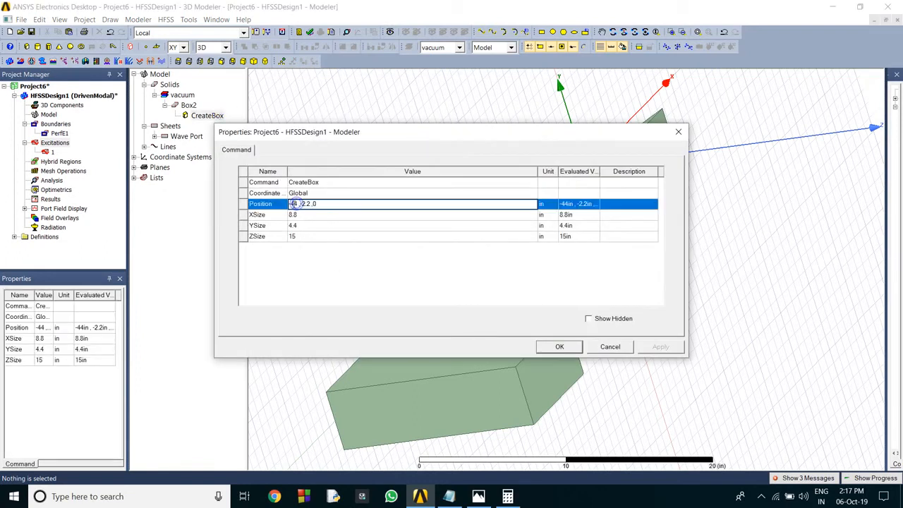
{"action": "left_click", "coordinate": [293, 204]}
{"action": "type", "text": "."}
{"action": "left_click", "coordinate": [558, 346]}
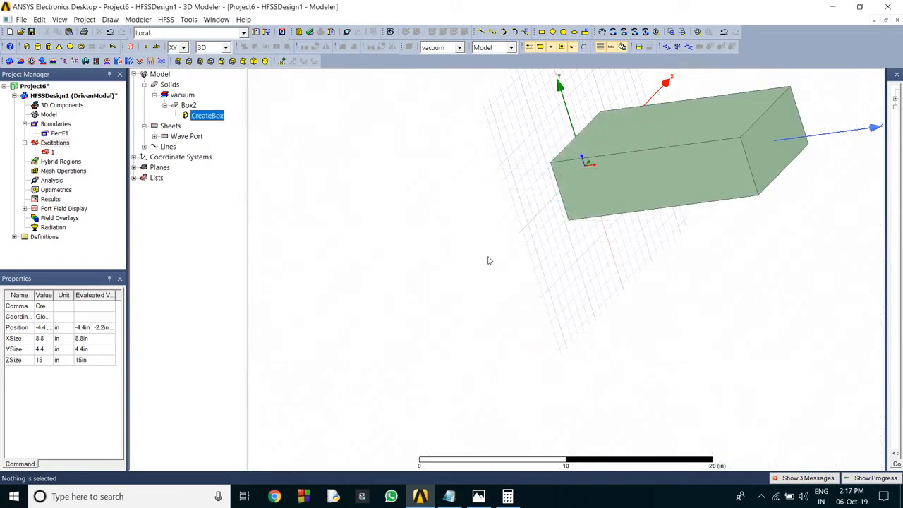
{"action": "left_click", "coordinate": [420, 268]}
{"action": "key", "text": "ctrl+d"}
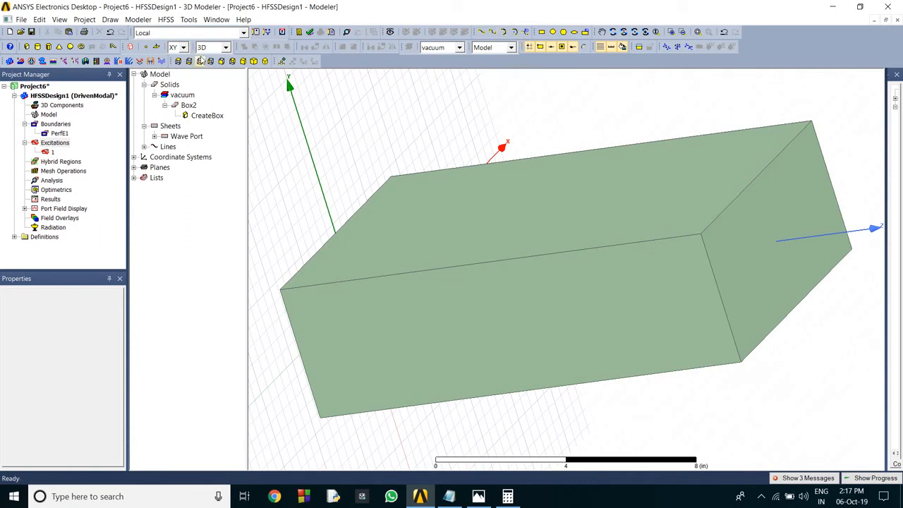
Set the vacuum box's transparency to 1, fully transparent.
{"action": "left_click", "coordinate": [188, 105]}
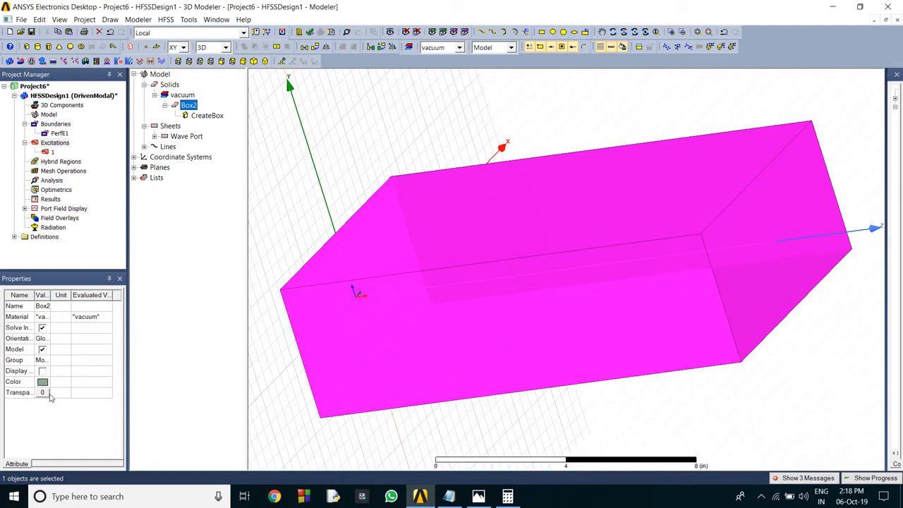
{"action": "left_click", "coordinate": [43, 393]}
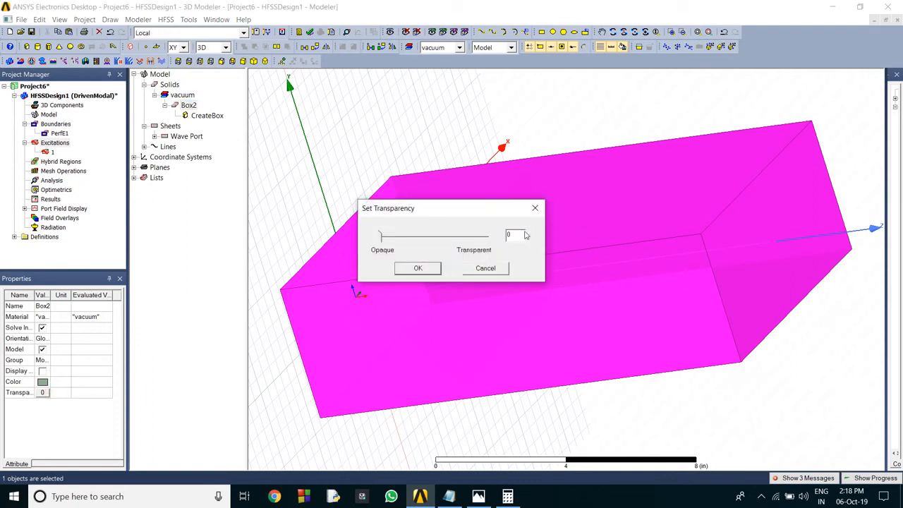
{"action": "key", "text": "BackSpace"}
{"action": "type", "text": "1"}
{"action": "left_click", "coordinate": [433, 272]}
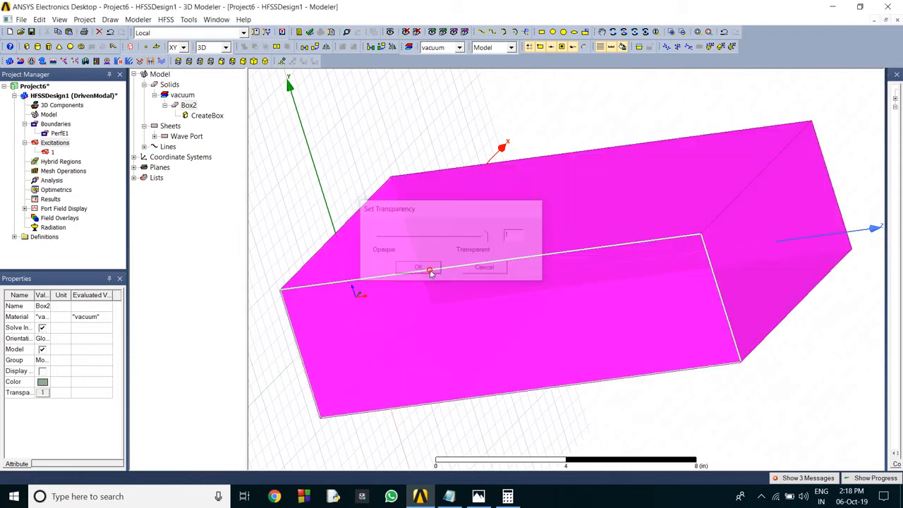
{"action": "left_click", "coordinate": [487, 127]}
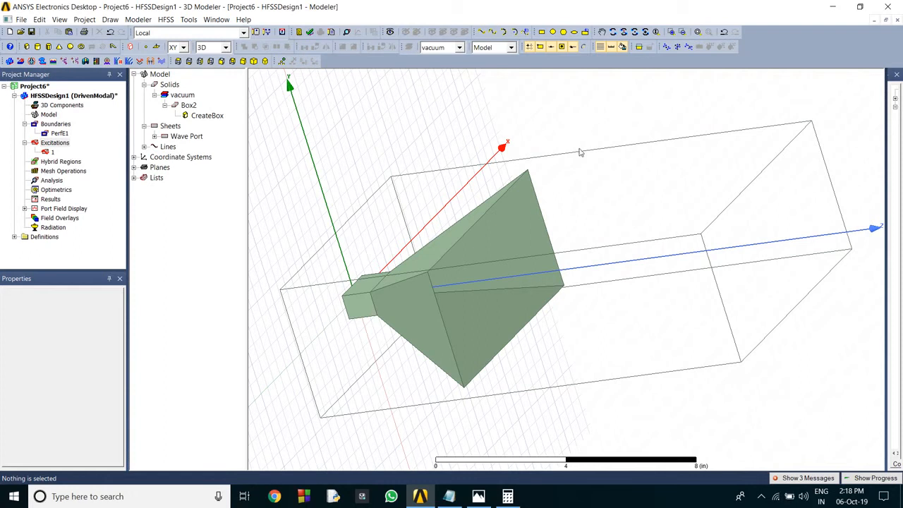
Assign a Radiation boundary to the vacuum box, keeping the name Rad1.
{"action": "left_click", "coordinate": [186, 105]}
{"action": "right_click", "coordinate": [184, 106]}
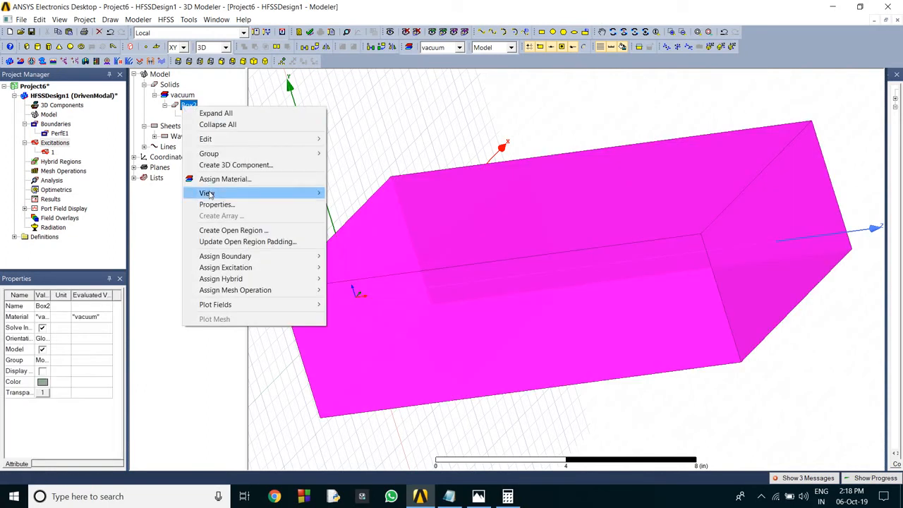
{"action": "left_click", "coordinate": [240, 257]}
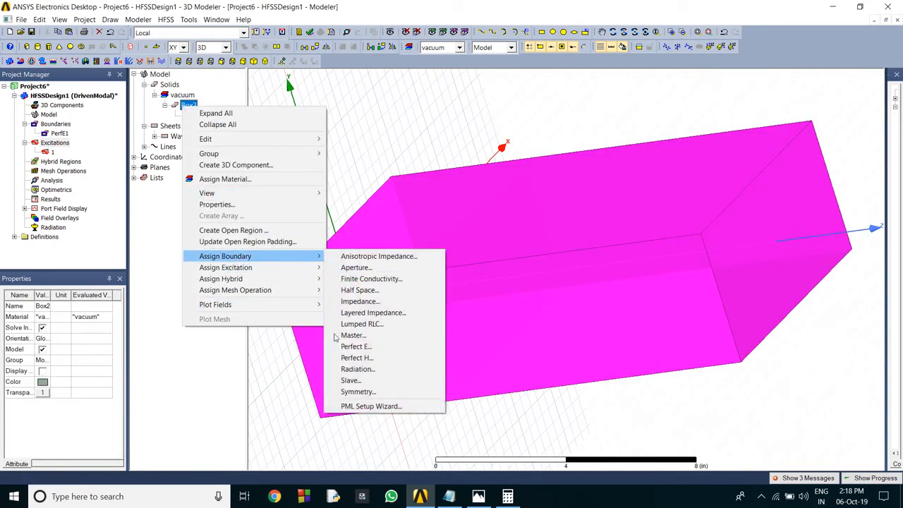
{"action": "left_click", "coordinate": [347, 369]}
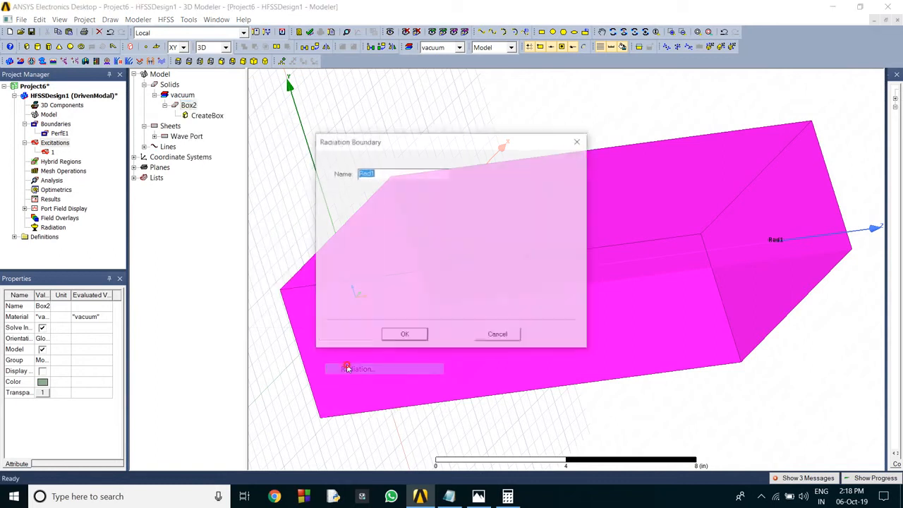
{"action": "left_click", "coordinate": [400, 336]}
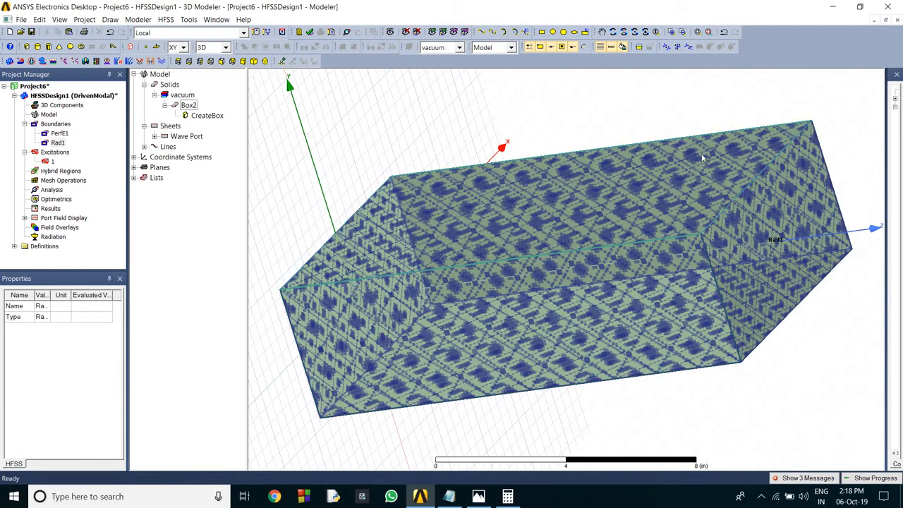
{"action": "left_click", "coordinate": [665, 112]}
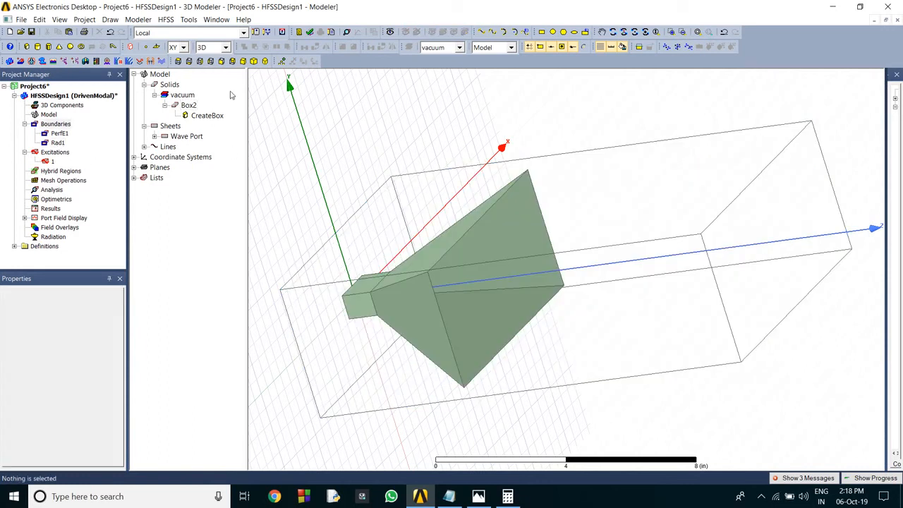
Run a validation check on the design and add a driven solution setup at 5 GHz with a maximum of 25 passes.
{"action": "left_click", "coordinate": [311, 32]}
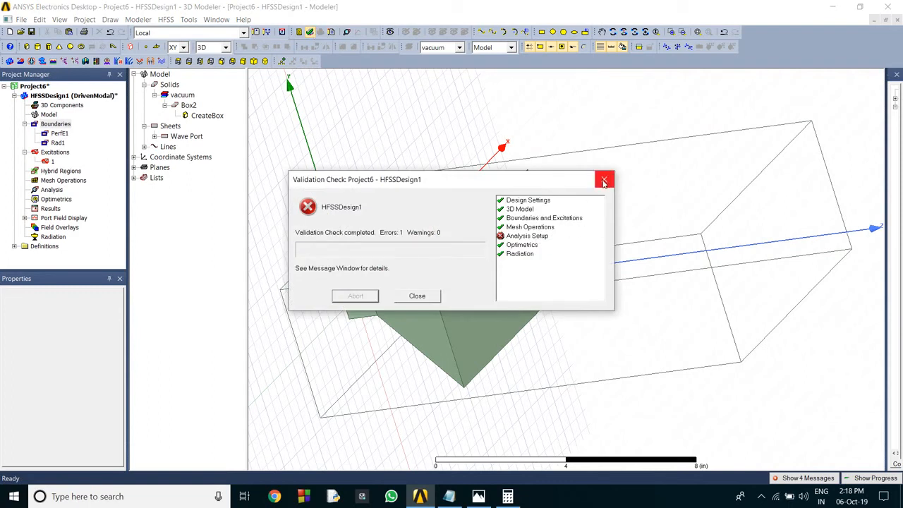
{"action": "left_click", "coordinate": [603, 179]}
{"action": "left_click", "coordinate": [51, 190]}
{"action": "right_click", "coordinate": [51, 190]}
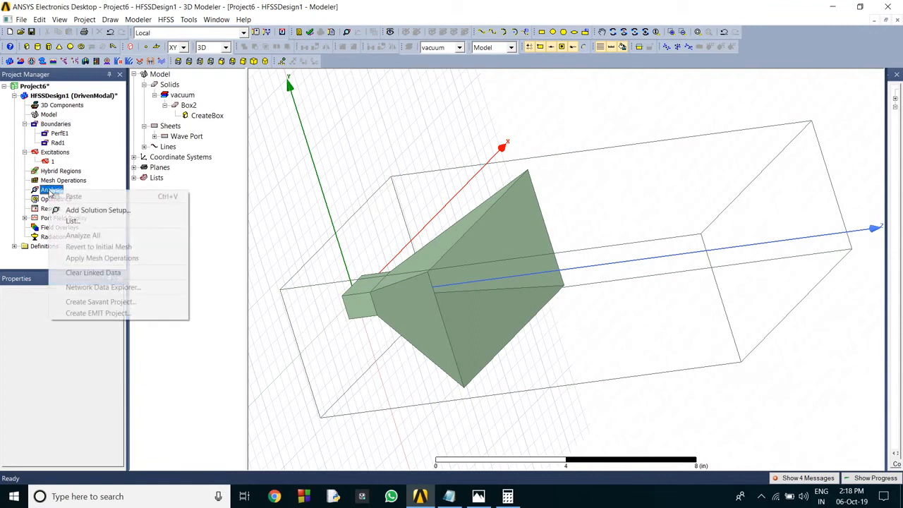
{"action": "left_click", "coordinate": [123, 213]}
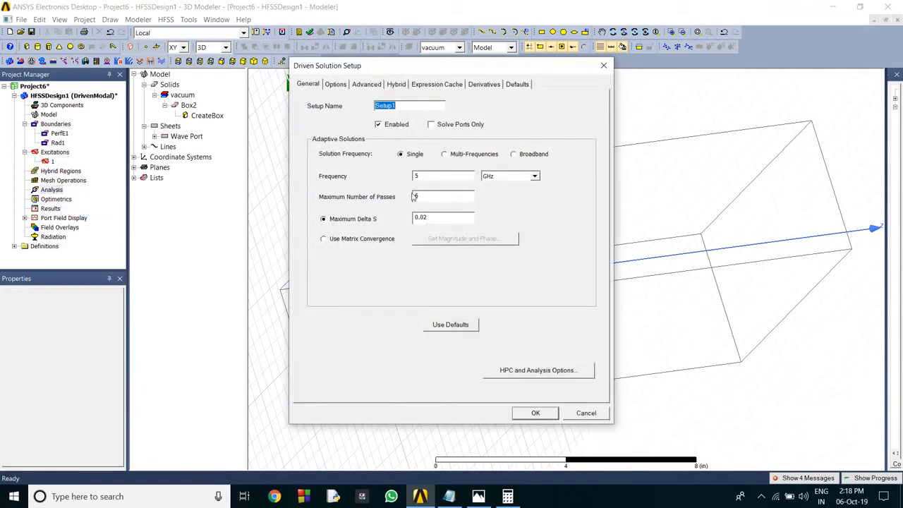
{"action": "left_click_drag", "start_coordinate": [432, 196], "coordinate": [378, 198]}
{"action": "left_click", "coordinate": [535, 413]}
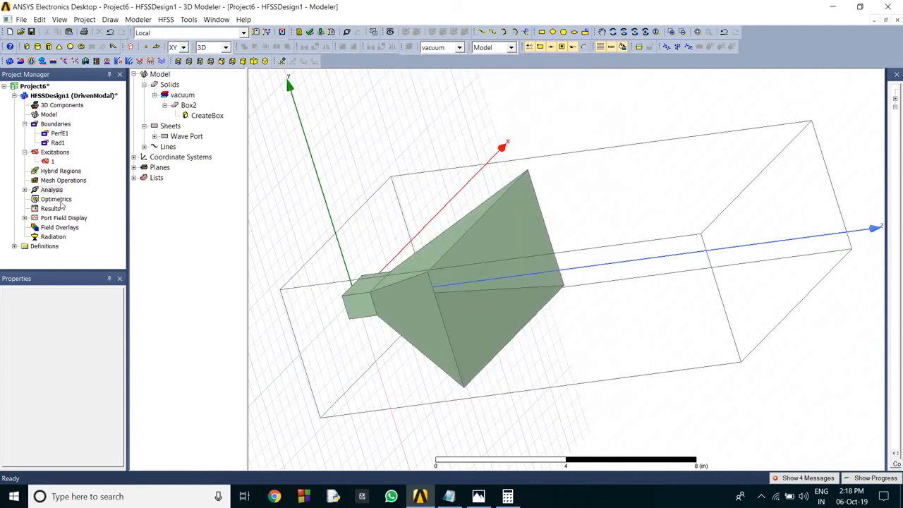
Add a frequency sweep to Setup1 with the Fast sweep type and a Linear Step distribution.
{"action": "left_click", "coordinate": [25, 190]}
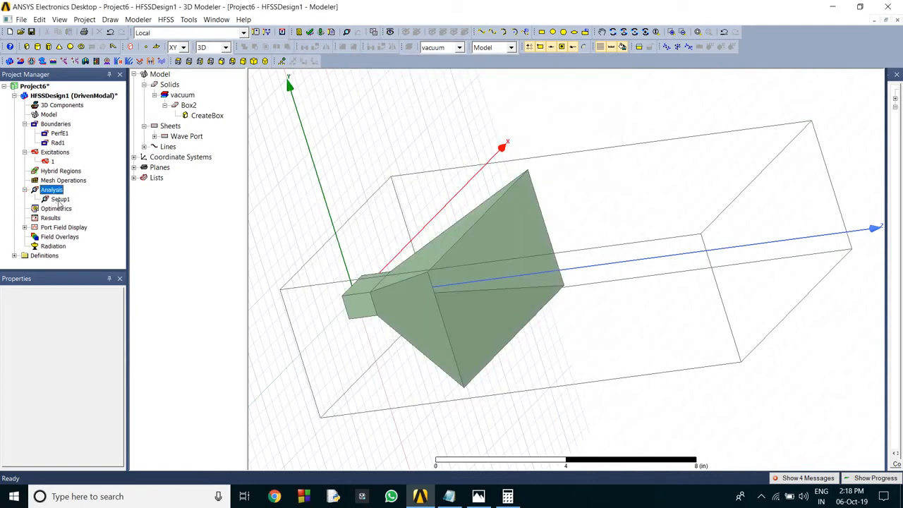
{"action": "right_click", "coordinate": [60, 200]}
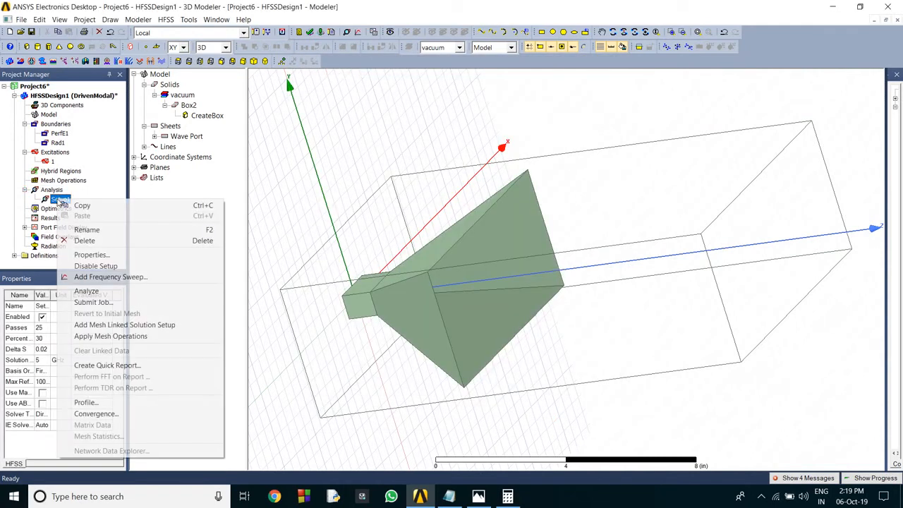
{"action": "left_click", "coordinate": [145, 277]}
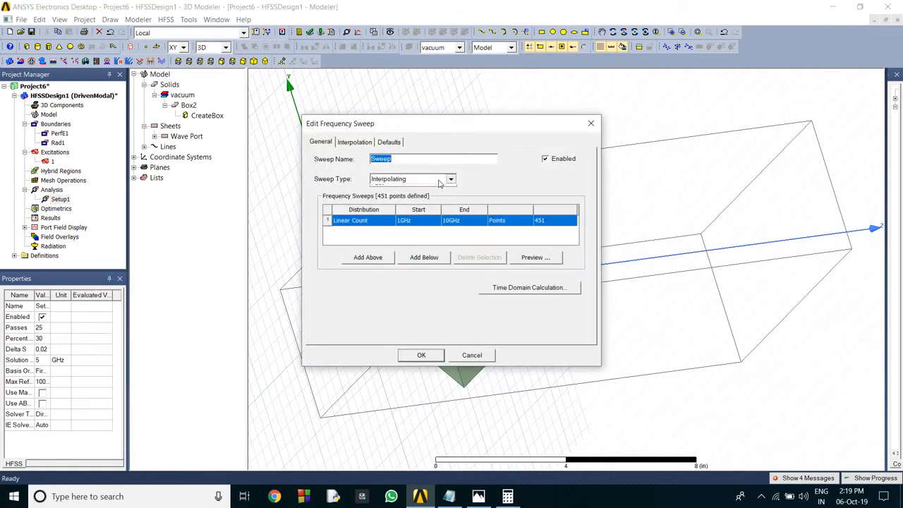
{"action": "left_click", "coordinate": [443, 179]}
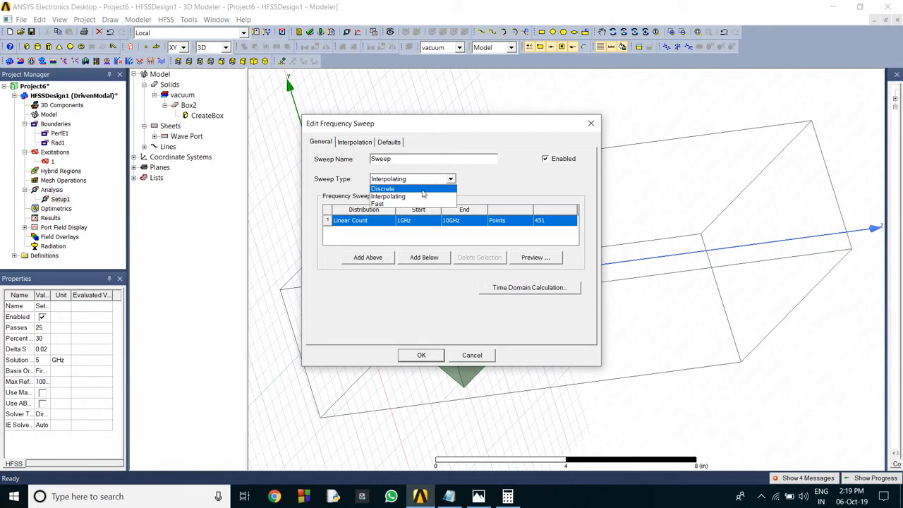
{"action": "left_click", "coordinate": [403, 204]}
{"action": "left_click", "coordinate": [365, 227]}
{"action": "left_click", "coordinate": [358, 234]}
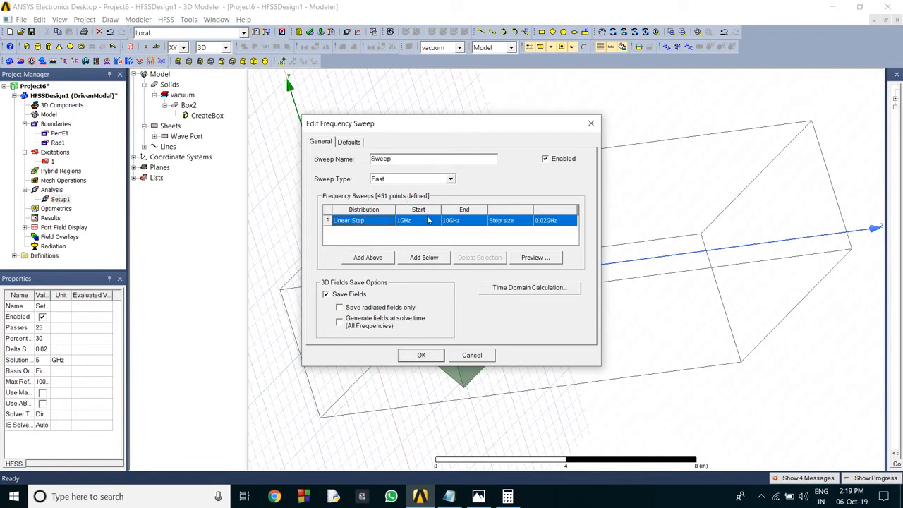
Set the sweep's frequency range from 4 GHz to 8 GHz and finish the sweep definition.
{"action": "left_click", "coordinate": [400, 223]}
{"action": "key", "text": "BackSpace"}
{"action": "type", "text": "4"}
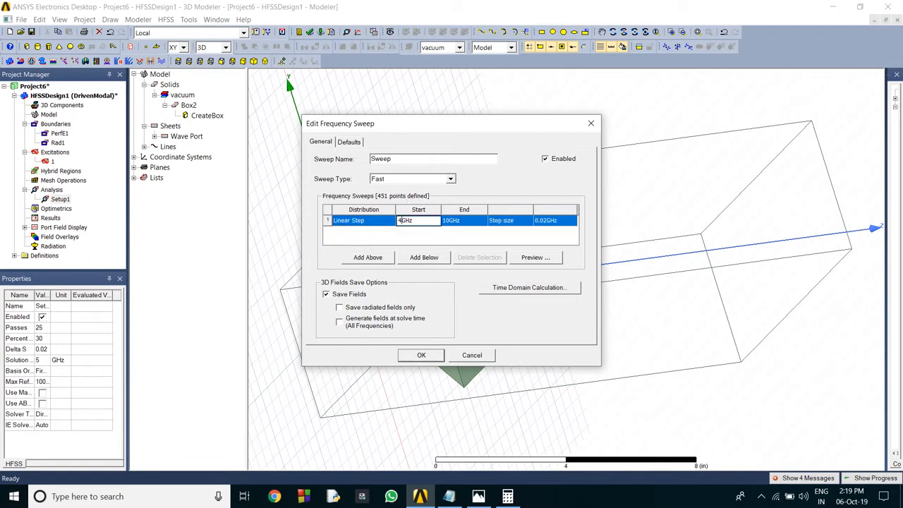
{"action": "left_click", "coordinate": [449, 221]}
{"action": "key", "text": "BackSpace"}
{"action": "key", "text": "BackSpace"}
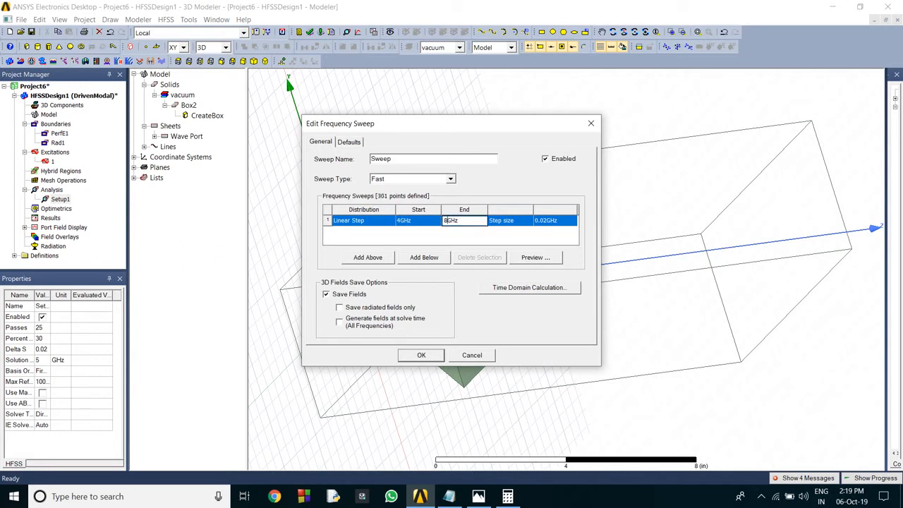
{"action": "left_click", "coordinate": [410, 355]}
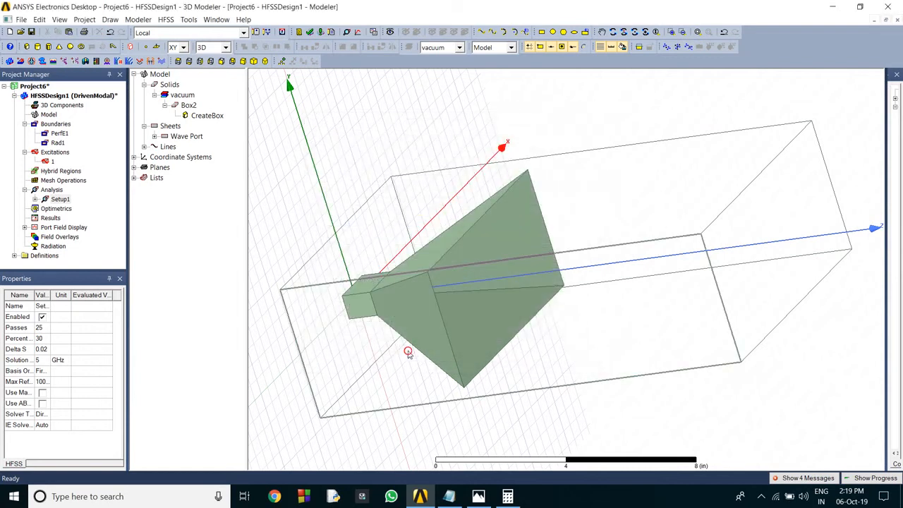
Insert an Infinite Sphere far-field setup with Theta from -180 to 180 deg and a Phi step size of 1 deg.
{"action": "left_click", "coordinate": [159, 215]}
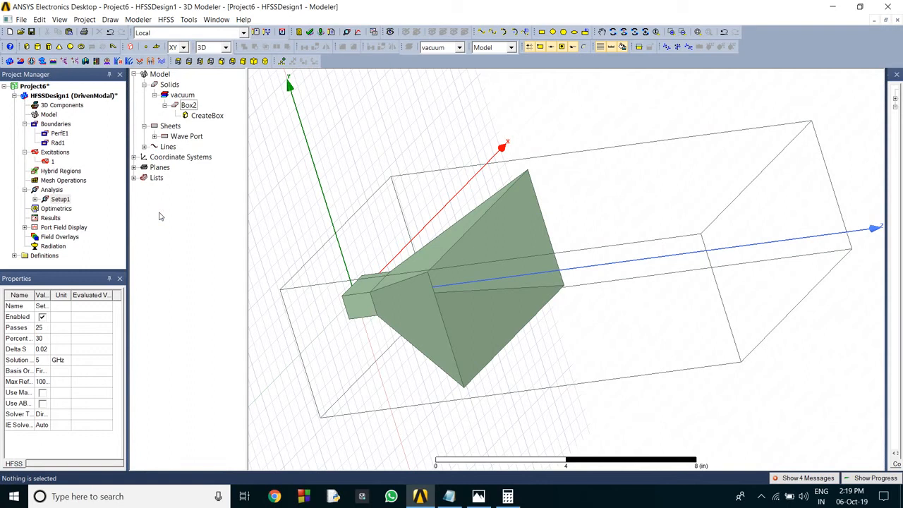
{"action": "left_click", "coordinate": [47, 248]}
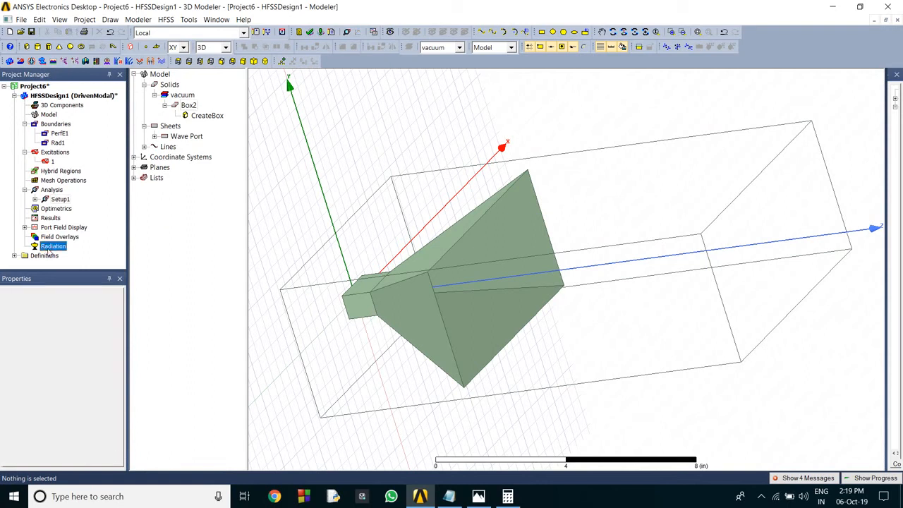
{"action": "right_click", "coordinate": [49, 252]}
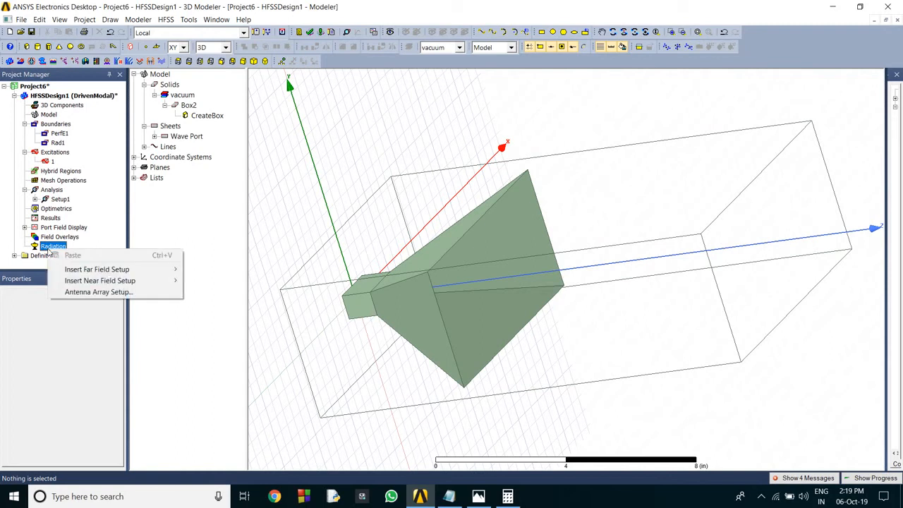
{"action": "mouse_move", "coordinate": [93, 270]}
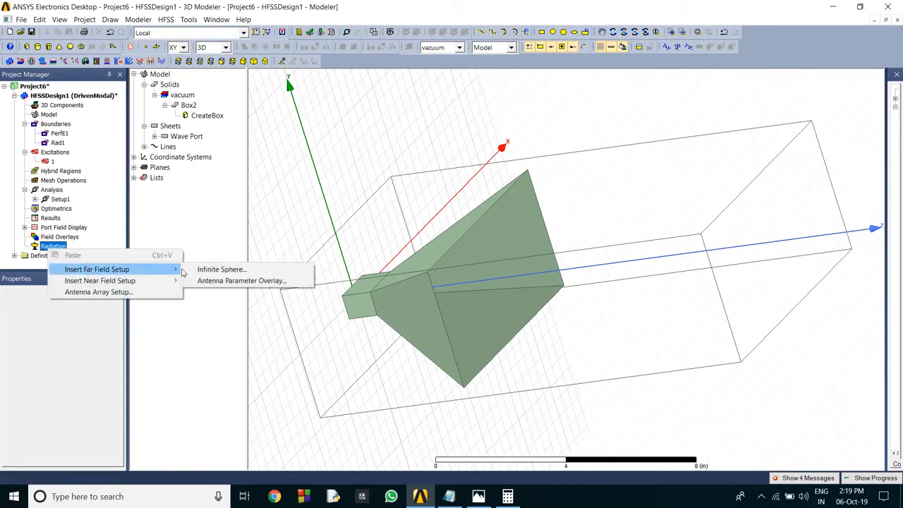
{"action": "left_click", "coordinate": [189, 271]}
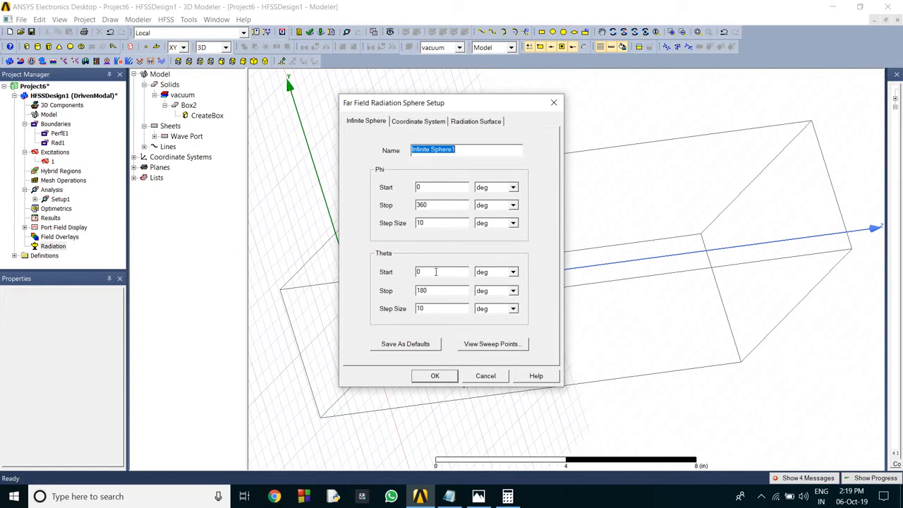
{"action": "double_click", "coordinate": [434, 271]}
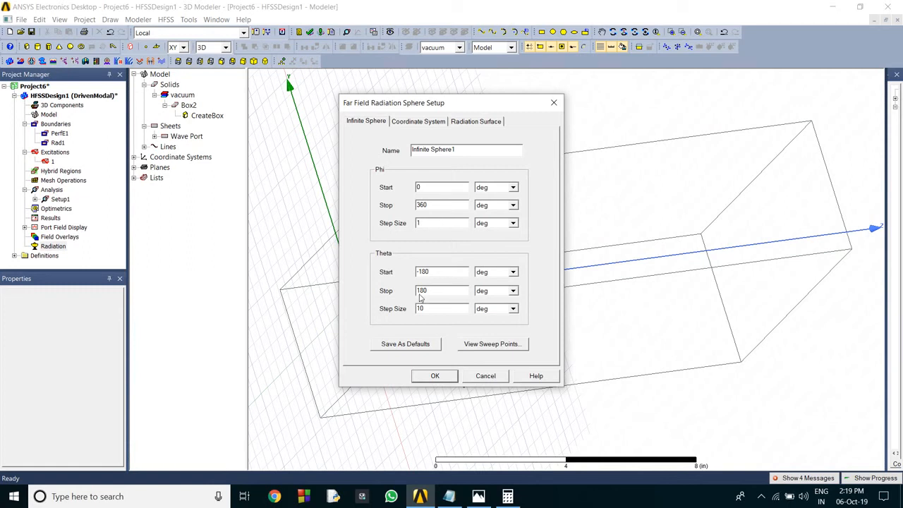
{"action": "key", "text": "BackSpace"}
{"action": "left_click", "coordinate": [435, 375]}
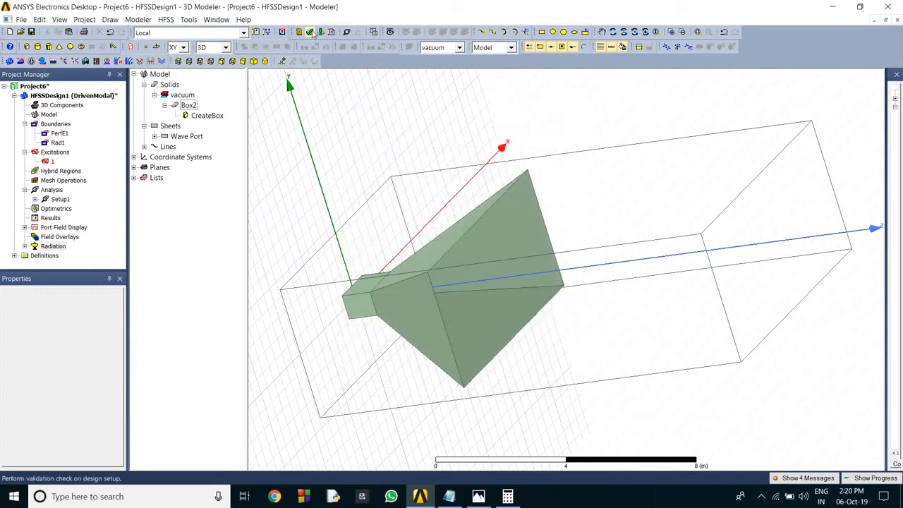
Run a validation check on the design, then show the message and progress panes and widen the Progress pane.
{"action": "left_click", "coordinate": [311, 33]}
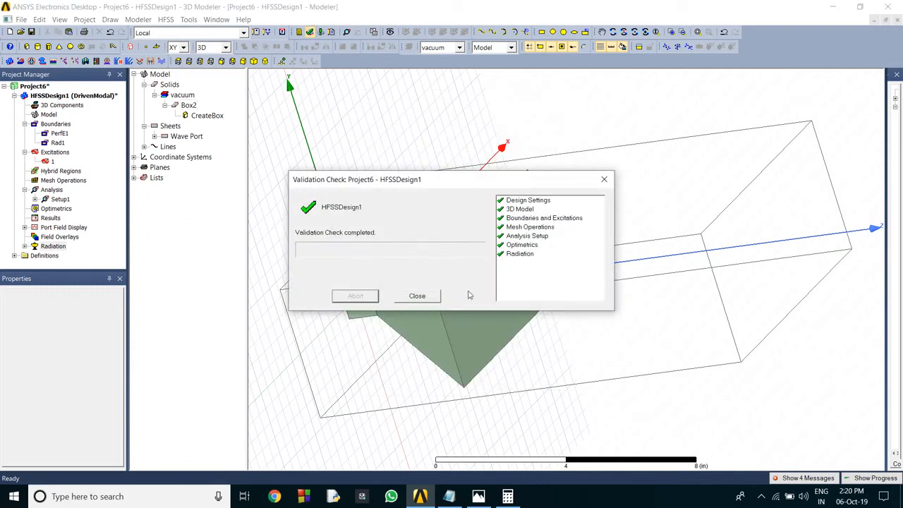
{"action": "left_click", "coordinate": [604, 180]}
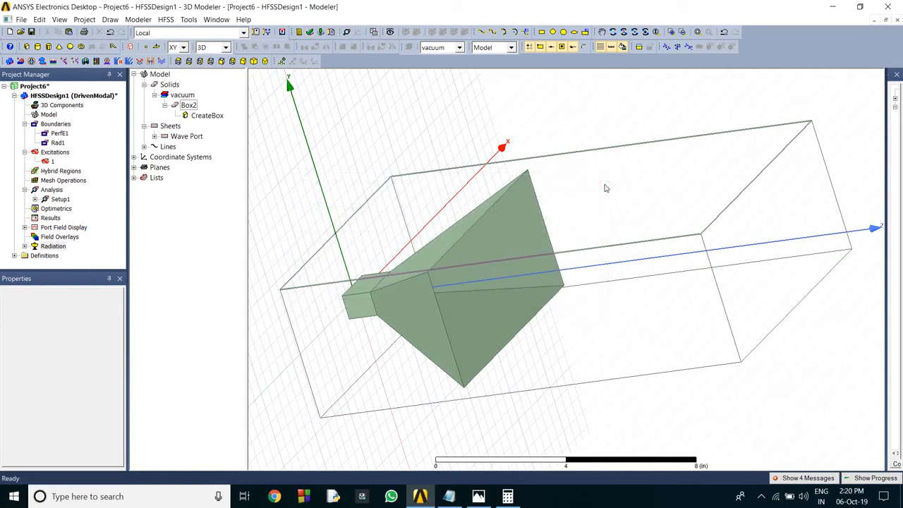
{"action": "left_click", "coordinate": [874, 478]}
{"action": "left_click", "coordinate": [798, 479]}
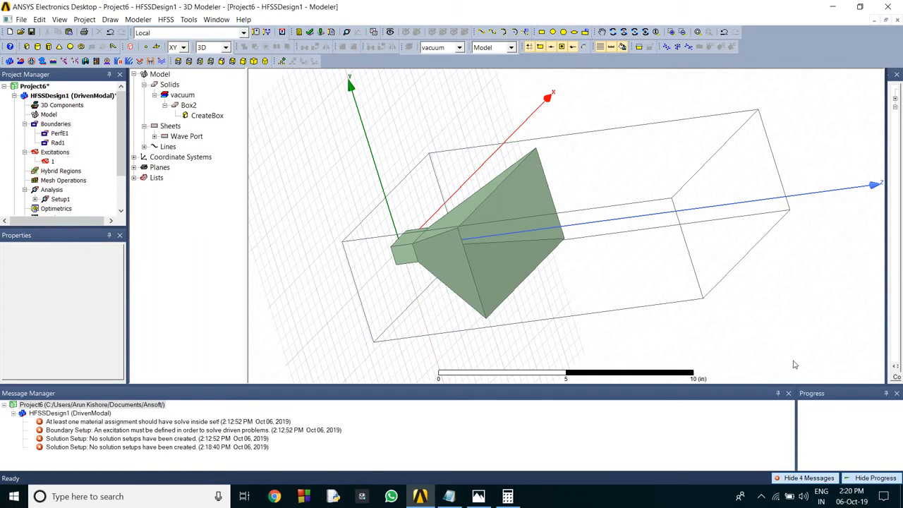
{"action": "left_click_drag", "start_coordinate": [796, 413], "coordinate": [486, 409]}
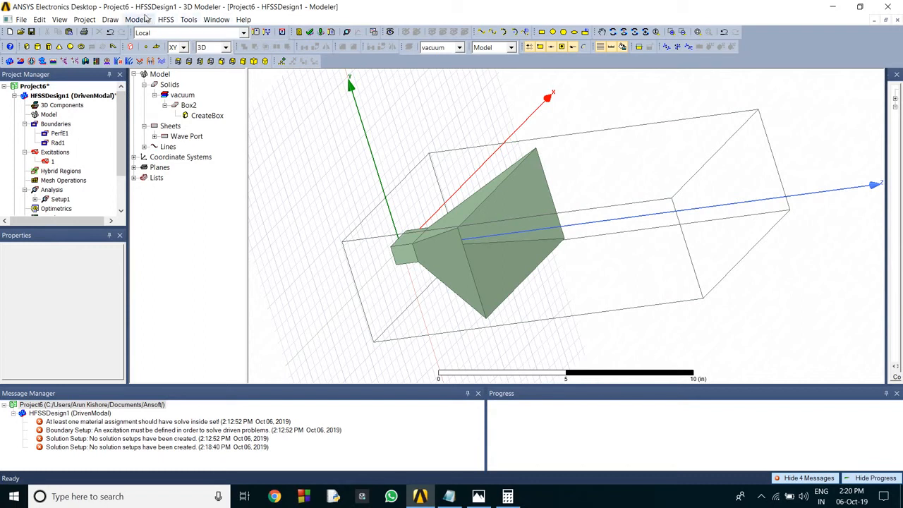
{"action": "left_click", "coordinate": [138, 19]}
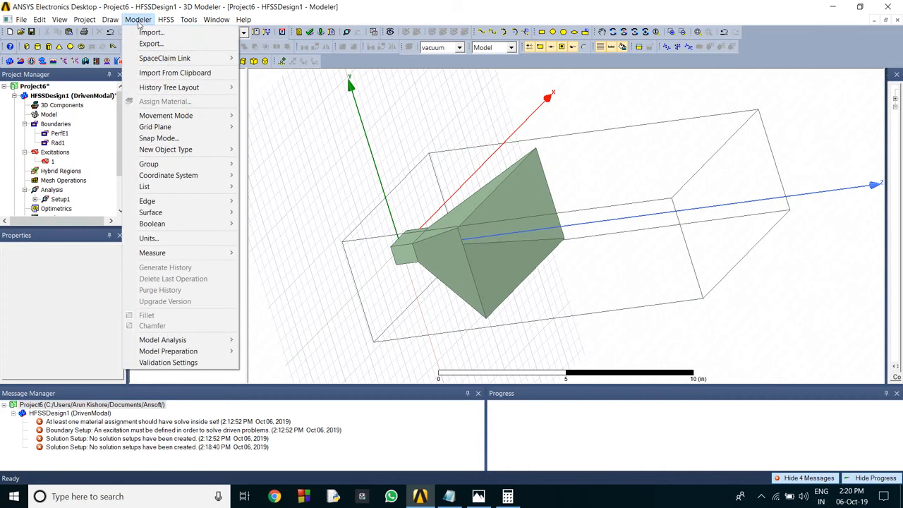
{"action": "mouse_move", "coordinate": [191, 21]}
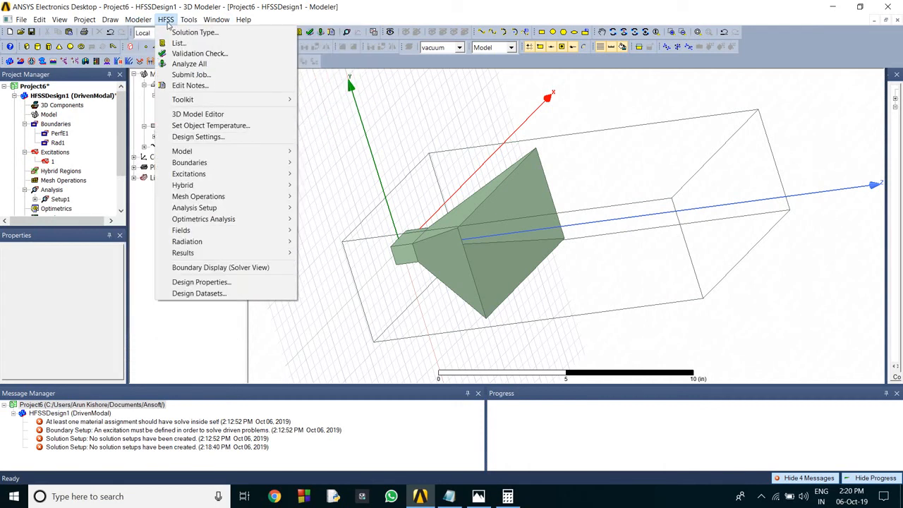
{"action": "mouse_move", "coordinate": [138, 20]}
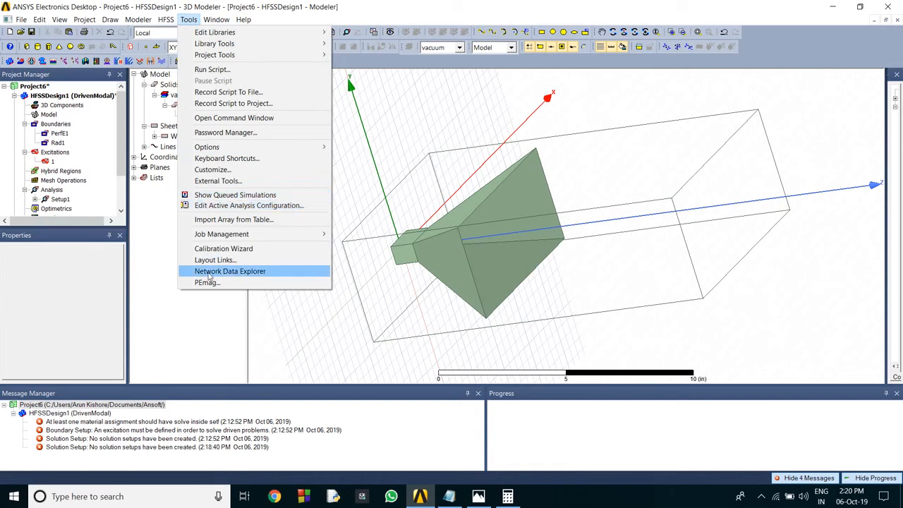
{"action": "left_click", "coordinate": [213, 22]}
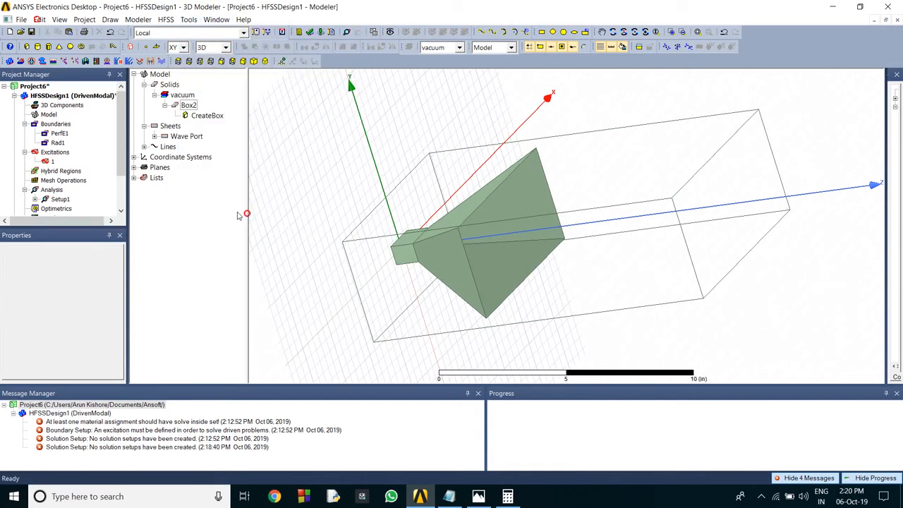
{"action": "left_click", "coordinate": [60, 20]}
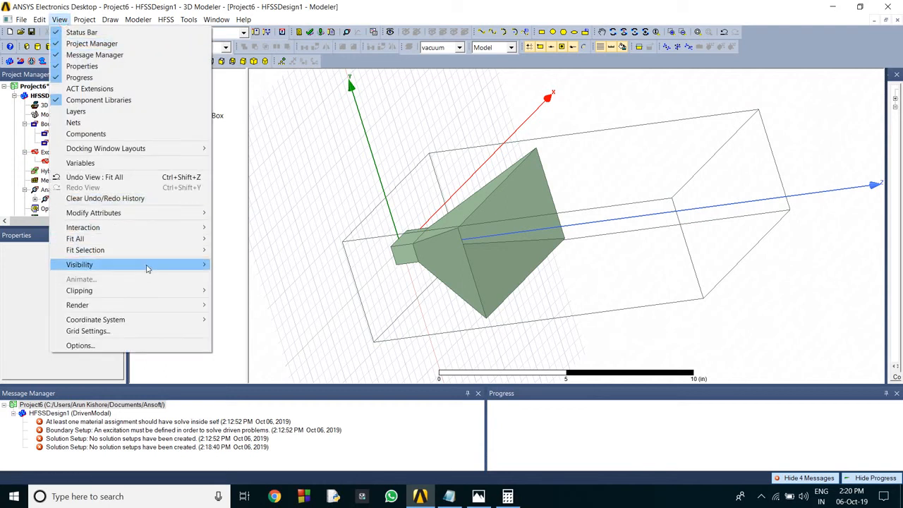
{"action": "mouse_move", "coordinate": [148, 268]}
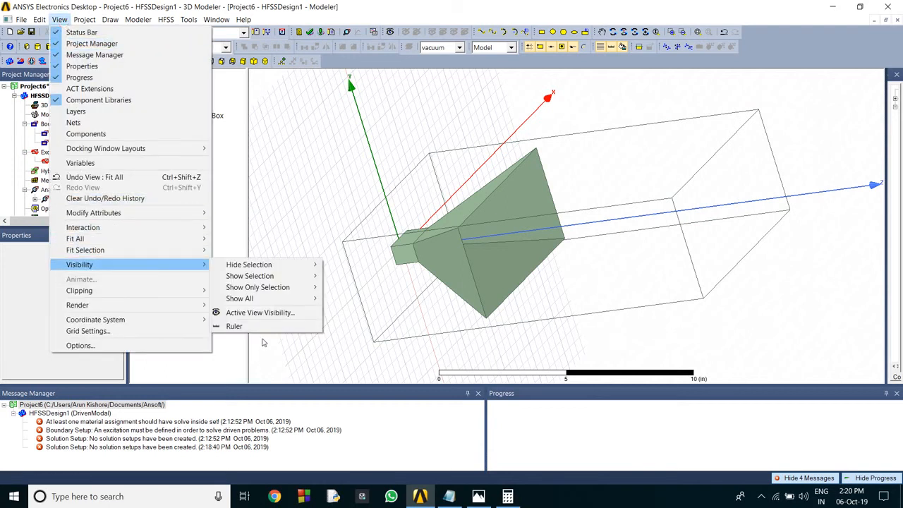
{"action": "left_click", "coordinate": [269, 329]}
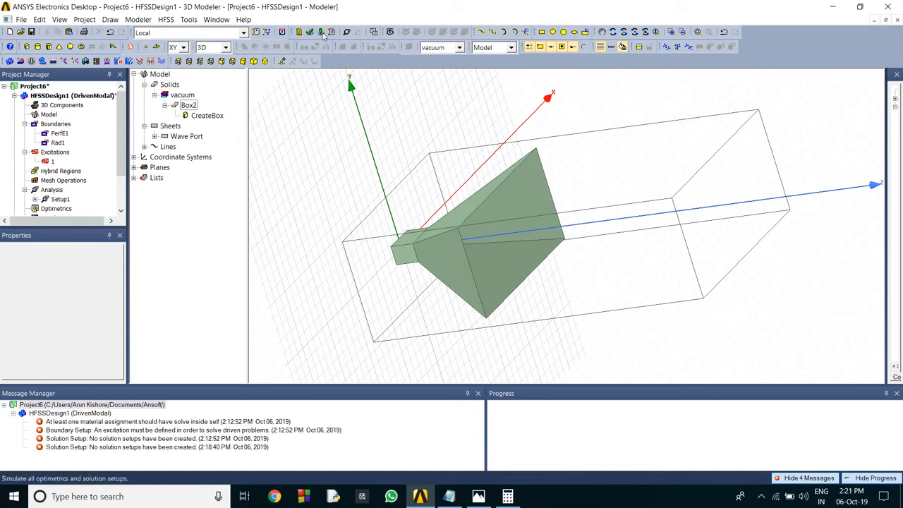
Start the analysis of all setups and choose Documents as the location for saving the project.
{"action": "left_click", "coordinate": [320, 36]}
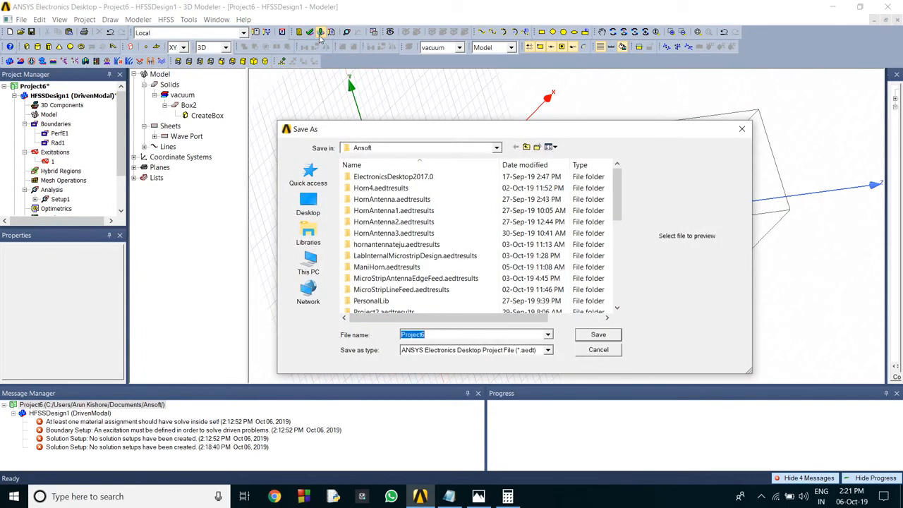
{"action": "left_click", "coordinate": [318, 211]}
{"action": "left_click", "coordinate": [487, 247]}
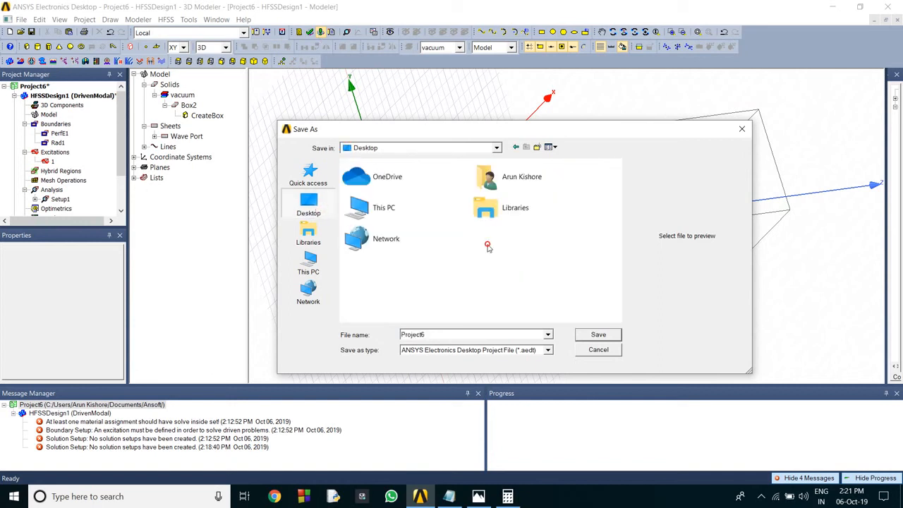
{"action": "left_click", "coordinate": [308, 263]}
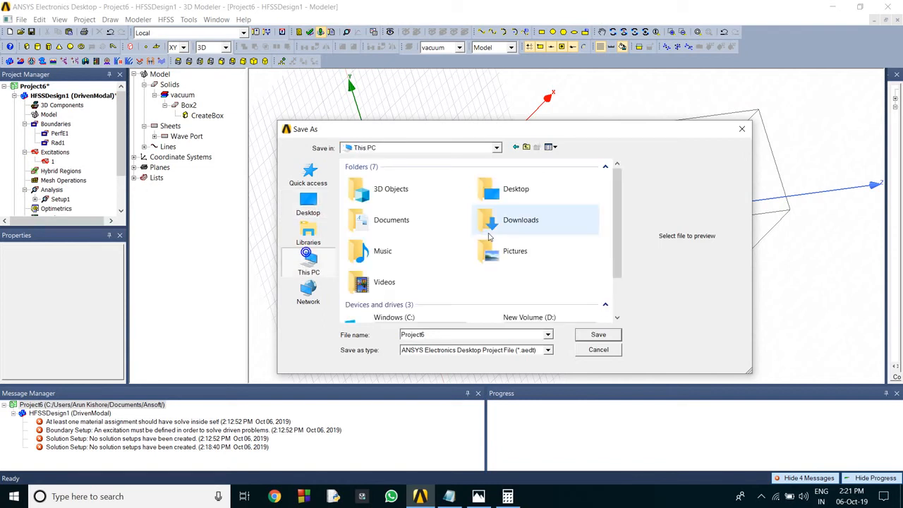
{"action": "double_click", "coordinate": [405, 229]}
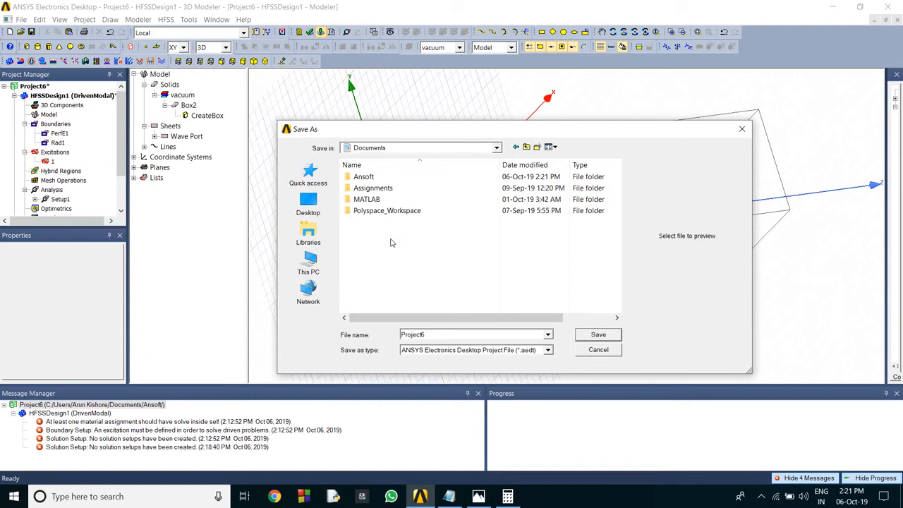
Create a folder named HFSS Tutorial in Documents and open it as the save location.
{"action": "right_click", "coordinate": [392, 243]}
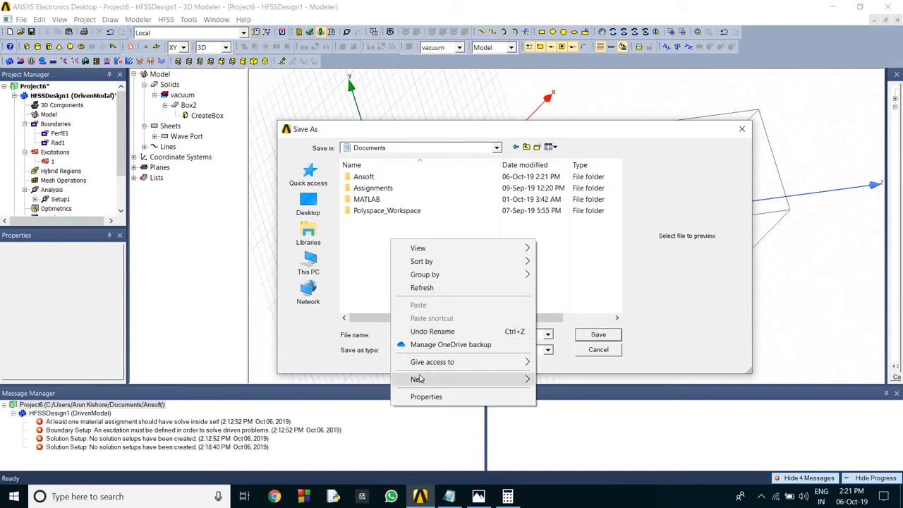
{"action": "mouse_move", "coordinate": [503, 381]}
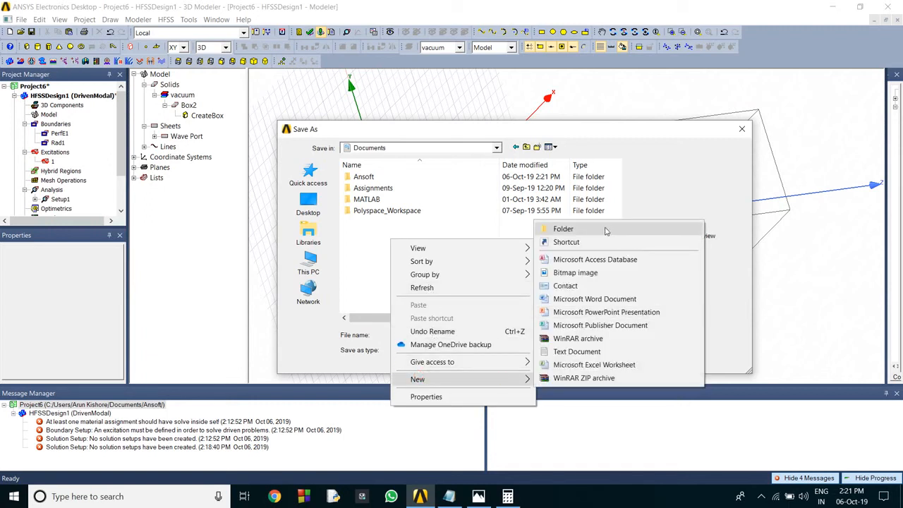
{"action": "left_click", "coordinate": [604, 231]}
{"action": "type", "text": "HF"}
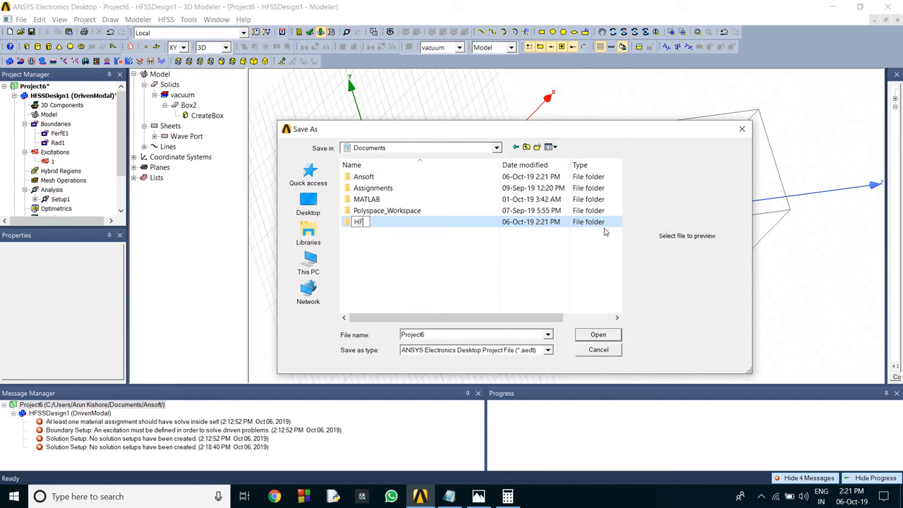
{"action": "type", "text": "SS Tutorial"}
{"action": "key", "text": "Return"}
{"action": "key", "text": "Return"}
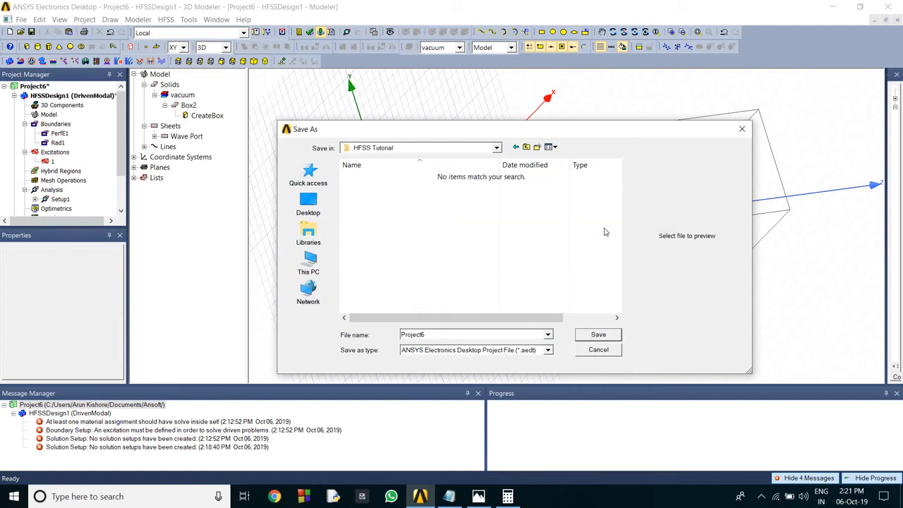
Save the project under the file name HornAntenna and let the simulation of Setup1 run.
{"action": "double_click", "coordinate": [502, 332]}
{"action": "type", "text": "H"}
{"action": "left_click", "coordinate": [613, 338]}
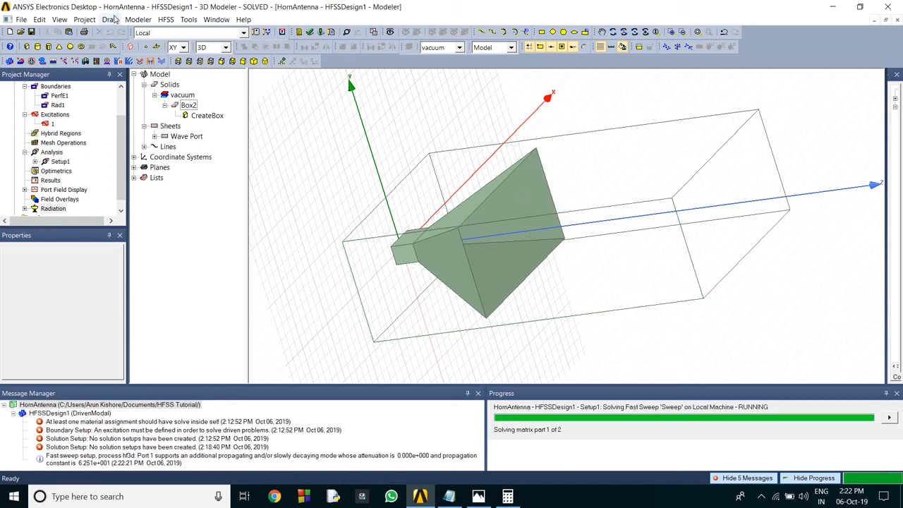
{"action": "left_click", "coordinate": [110, 19]}
{"action": "mouse_move", "coordinate": [138, 19]}
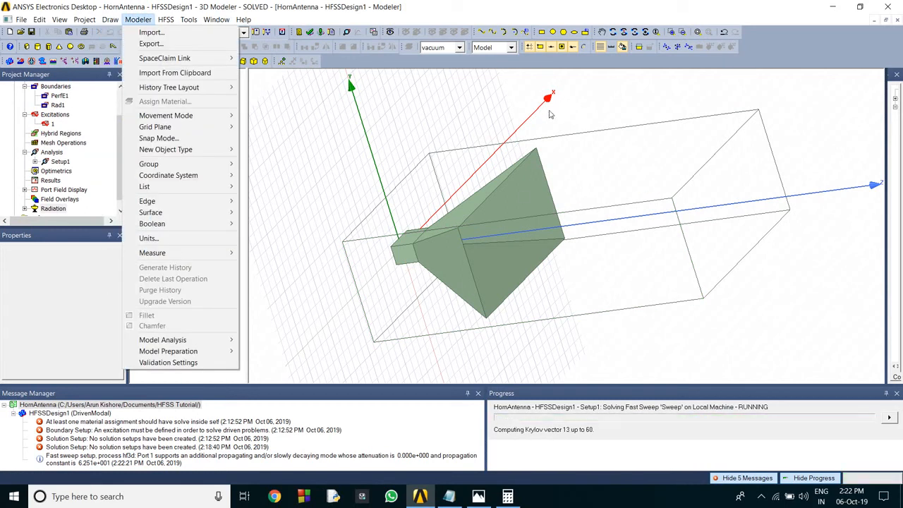
{"action": "left_click", "coordinate": [337, 183]}
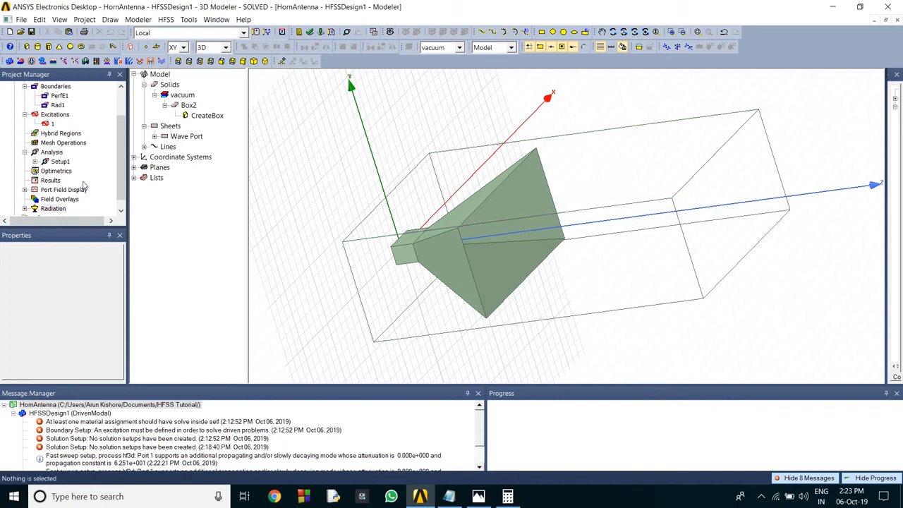
Create a rectangular modal solution data plot of S(1,1) in dB over all frequencies of the Setup1 sweep.
{"action": "left_click", "coordinate": [55, 181]}
{"action": "right_click", "coordinate": [56, 185]}
{"action": "mouse_move", "coordinate": [87, 191]}
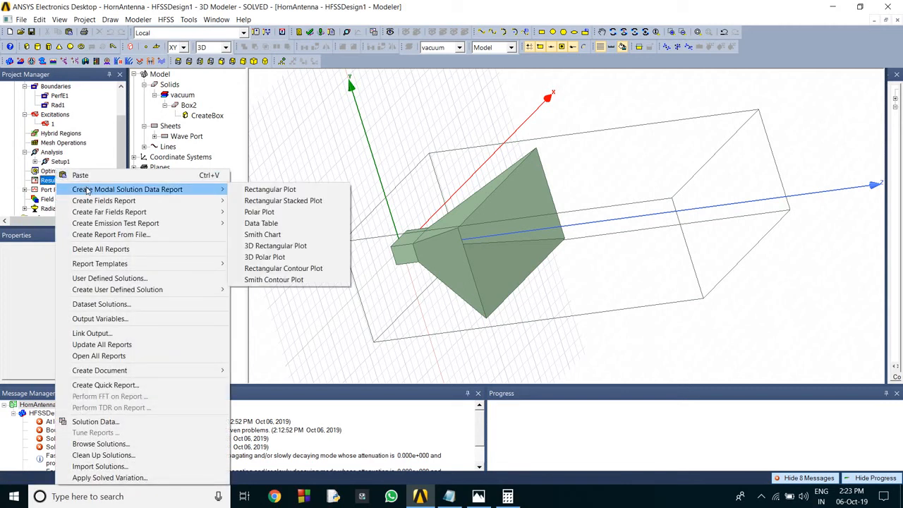
{"action": "left_click", "coordinate": [256, 193]}
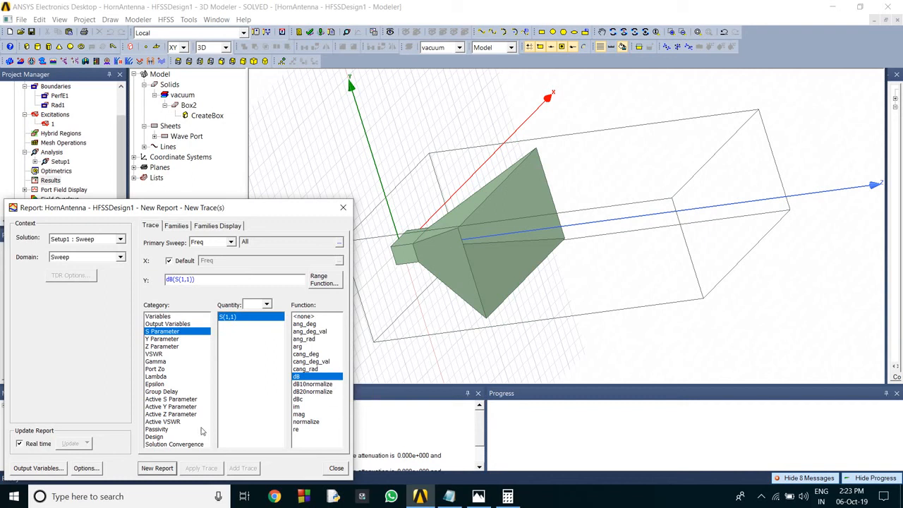
{"action": "left_click", "coordinate": [155, 469]}
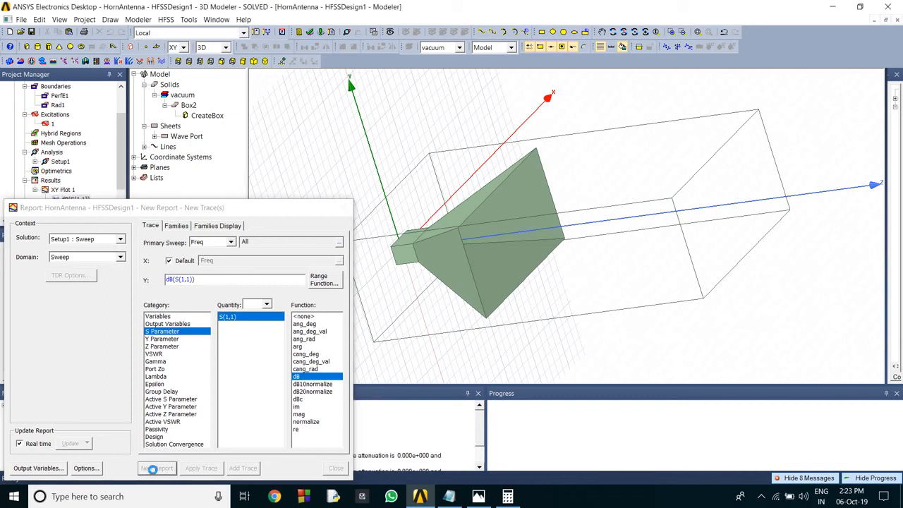
{"action": "left_click", "coordinate": [342, 207]}
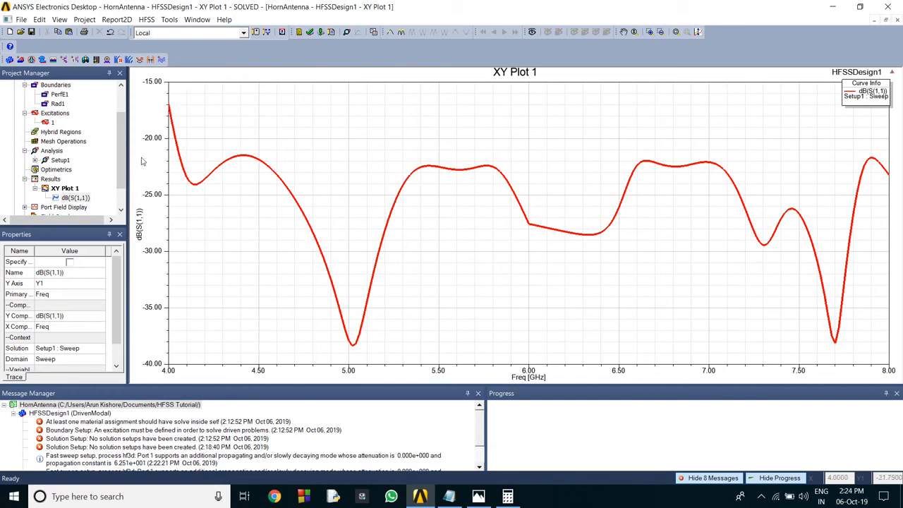
Create a far-field 3D polar plot of GainTotal in dB for Infinite Sphere1 using the Setup1 LastAdaptive solution.
{"action": "scroll", "coordinate": [121, 155], "scroll_direction": "down", "scroll_amount": 1}
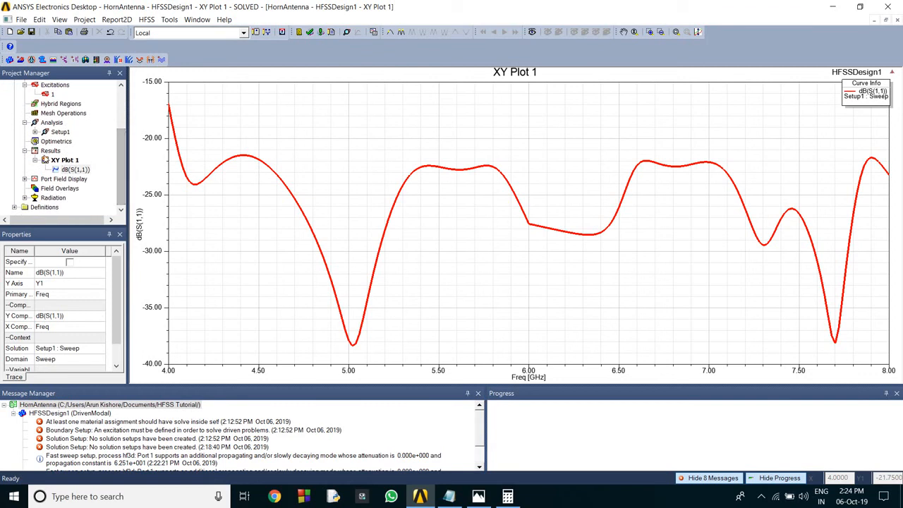
{"action": "right_click", "coordinate": [51, 150]}
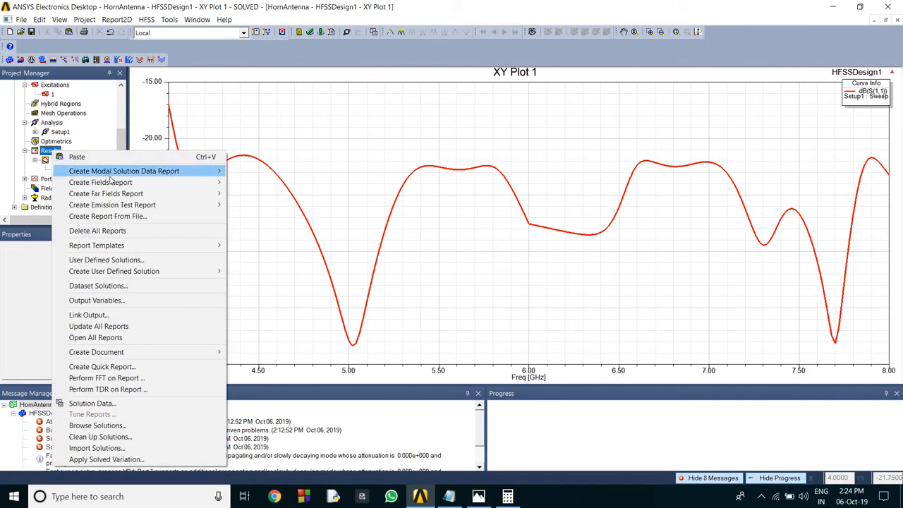
{"action": "mouse_move", "coordinate": [113, 194]}
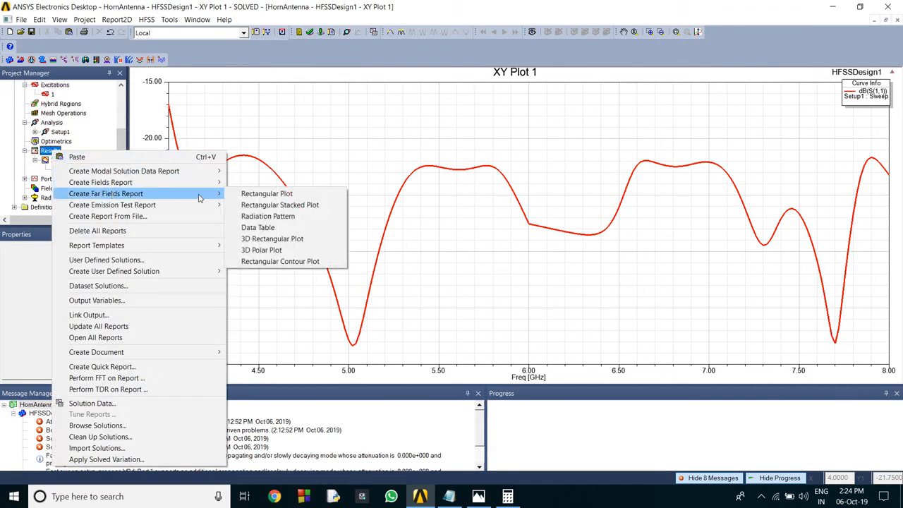
{"action": "left_click", "coordinate": [243, 250]}
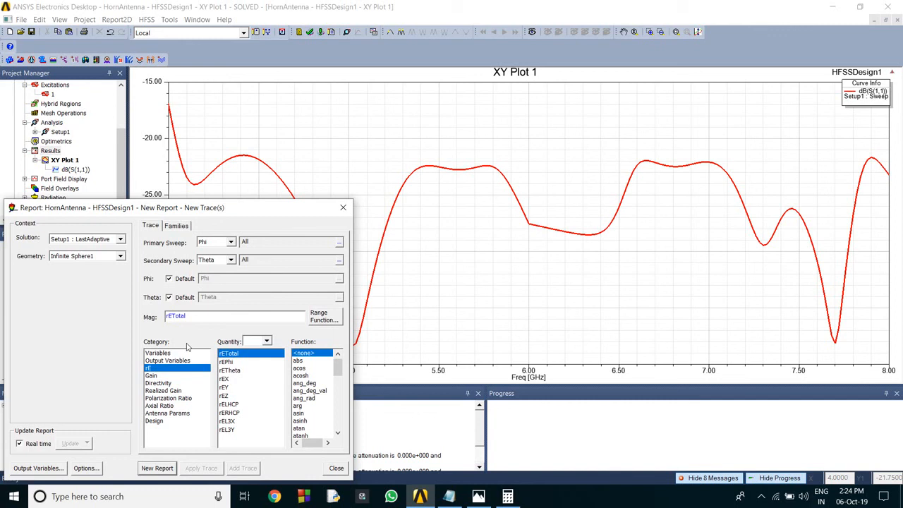
{"action": "left_click", "coordinate": [154, 376]}
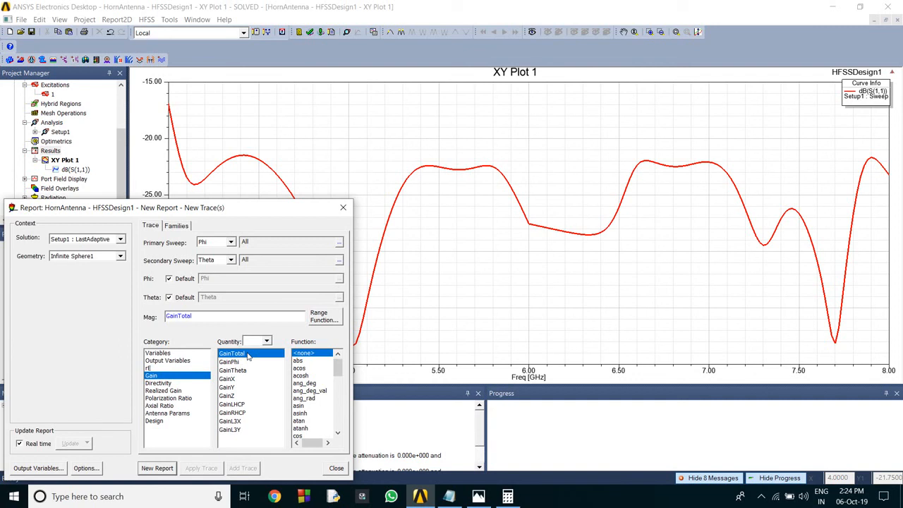
{"action": "left_click_drag", "start_coordinate": [338, 365], "coordinate": [339, 381]}
{"action": "left_click", "coordinate": [302, 405]}
{"action": "left_click", "coordinate": [159, 468]}
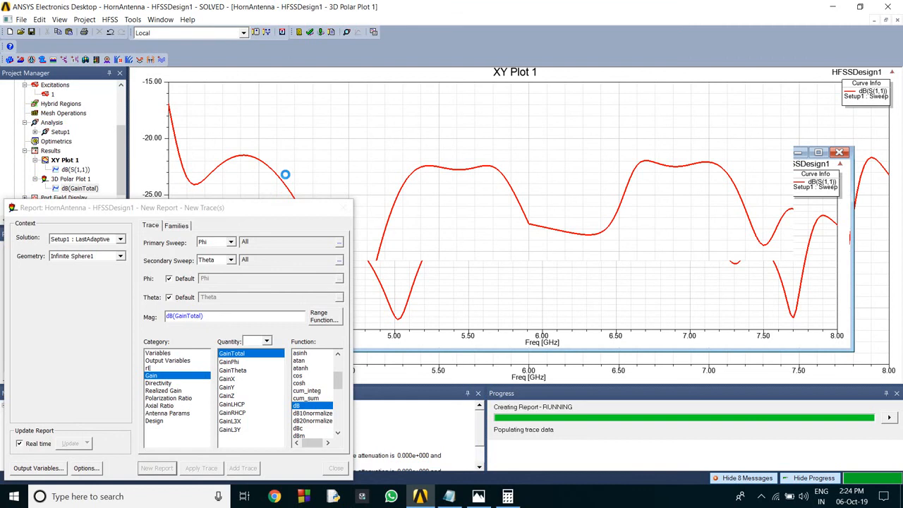
{"action": "left_click", "coordinate": [341, 206]}
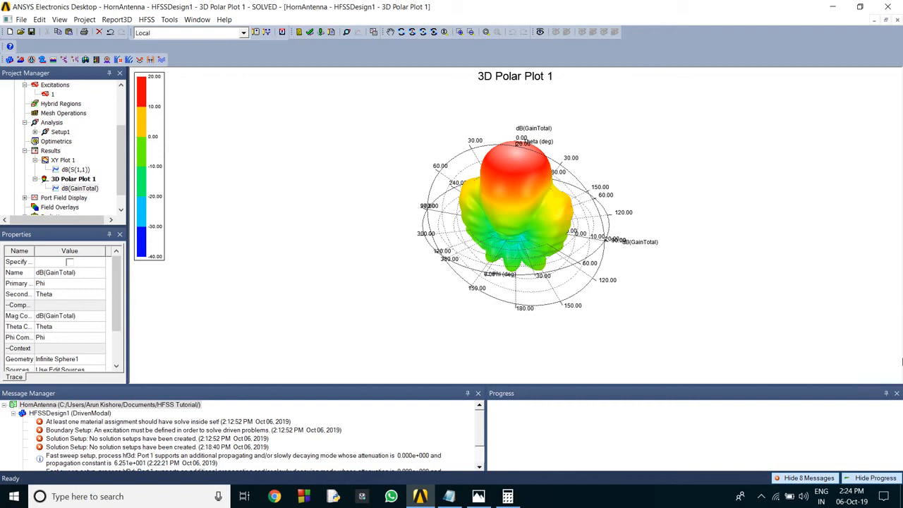
Hide the message and progress windows, narrow the project area, and rotate the 3D polar plot to examine the gain pattern.
{"action": "left_click", "coordinate": [806, 479]}
{"action": "left_click", "coordinate": [869, 478]}
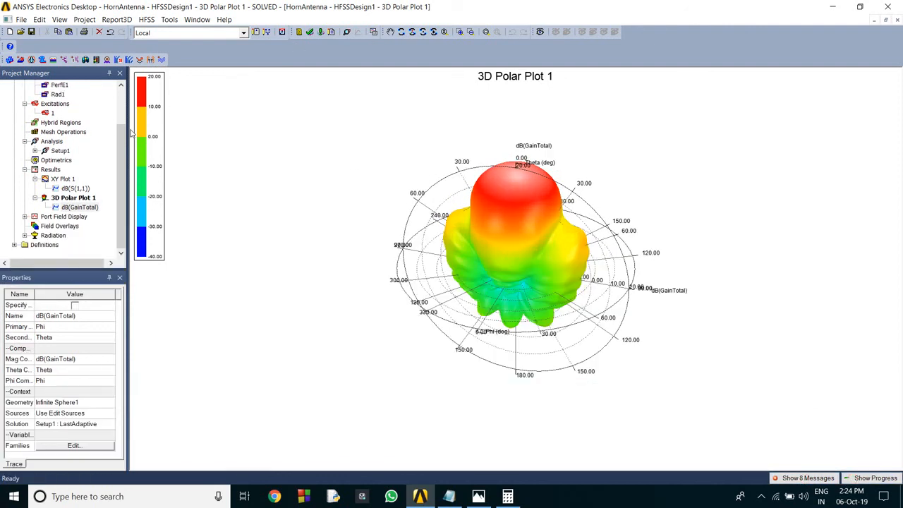
{"action": "left_click_drag", "start_coordinate": [125, 129], "coordinate": [6, 124]}
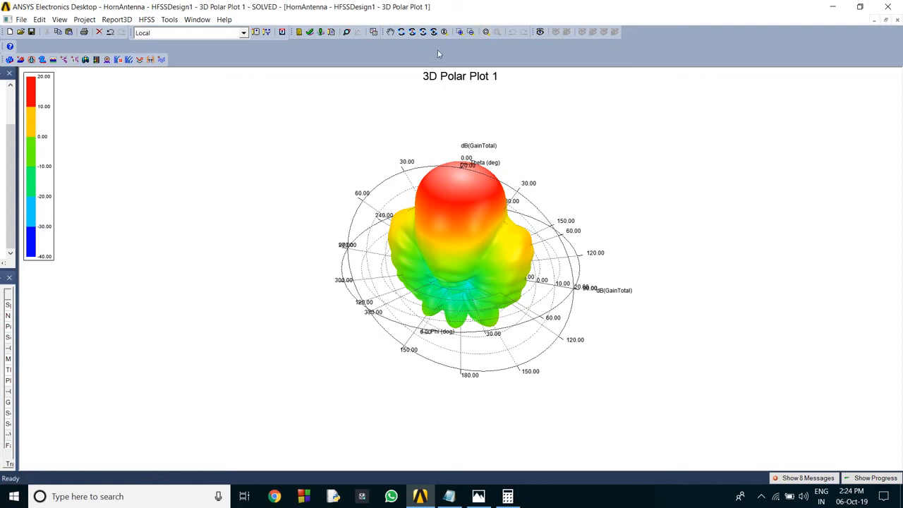
{"action": "left_click", "coordinate": [412, 32]}
{"action": "left_click_drag", "start_coordinate": [355, 159], "coordinate": [490, 188]}
{"action": "left_click_drag", "start_coordinate": [354, 186], "coordinate": [311, 98]}
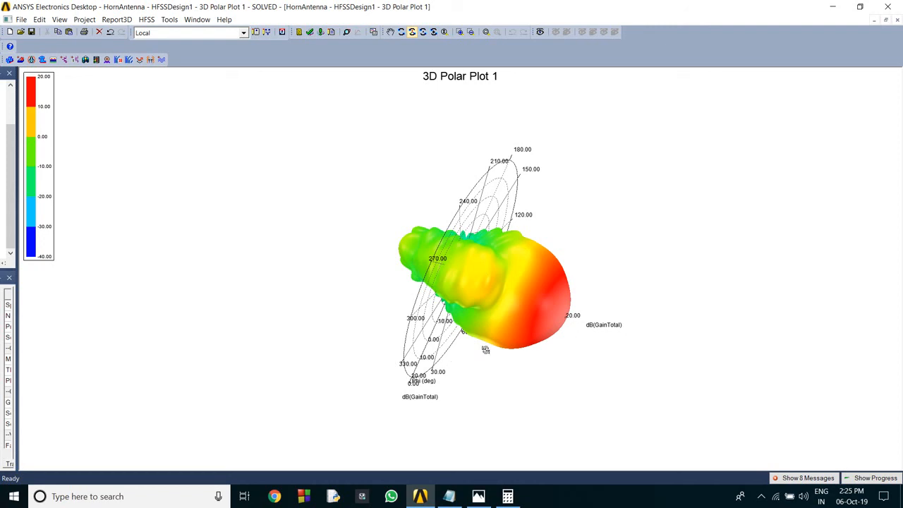
{"action": "key", "text": "Escape"}
Widen the project tree again and overlay the radiation field of 3D Polar Plot 1 on the model as visible.
{"action": "left_click_drag", "start_coordinate": [17, 196], "coordinate": [189, 210]}
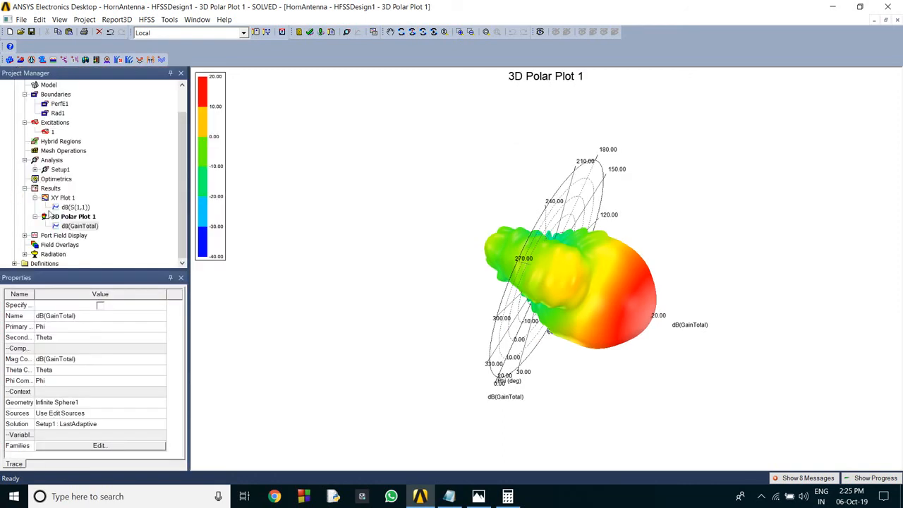
{"action": "right_click", "coordinate": [71, 244]}
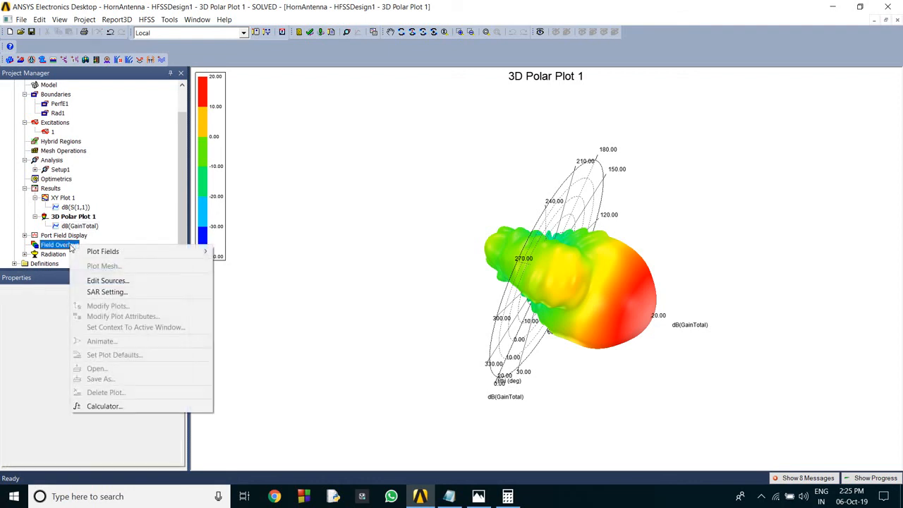
{"action": "mouse_move", "coordinate": [104, 252]}
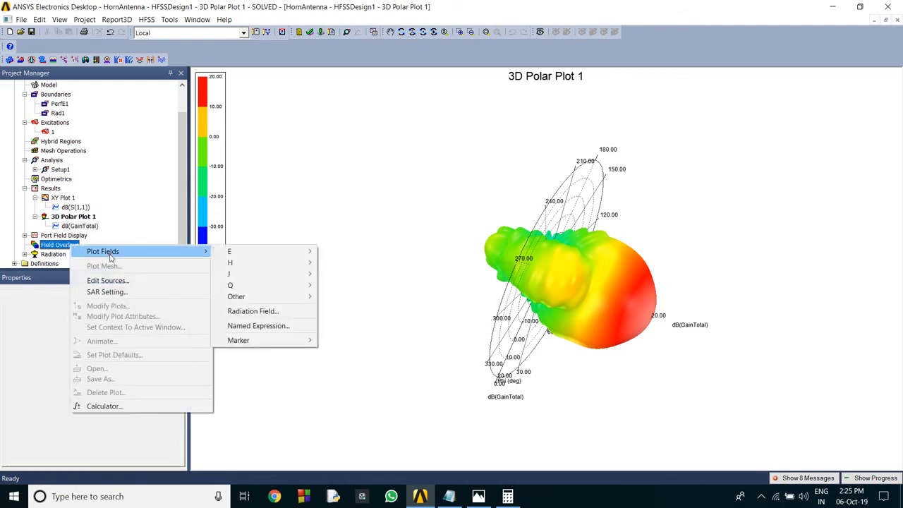
{"action": "left_click", "coordinate": [258, 310]}
{"action": "left_click", "coordinate": [103, 68]}
{"action": "left_click", "coordinate": [102, 68]}
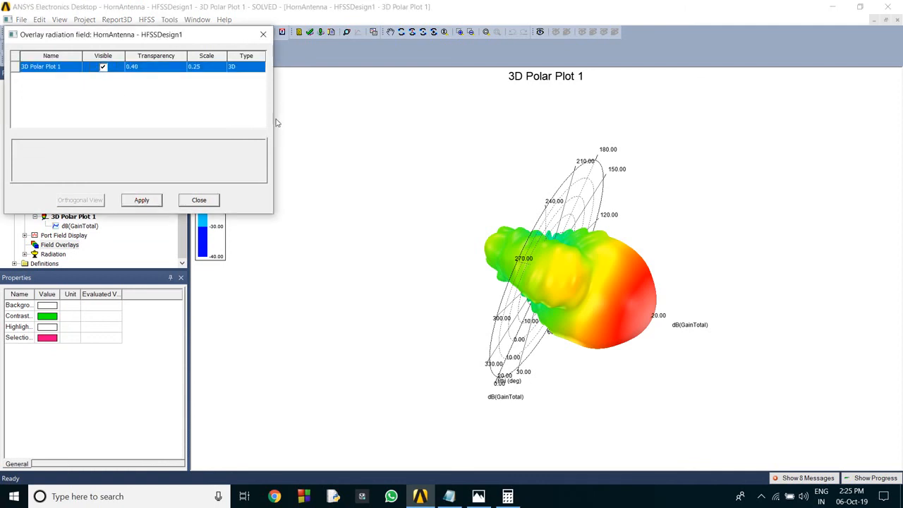
{"action": "left_click", "coordinate": [199, 200]}
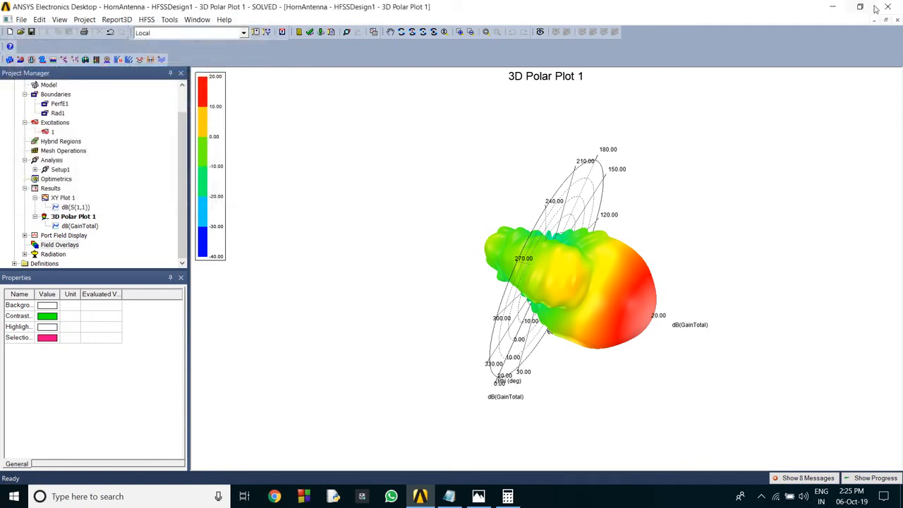
Close both plot windows to return to the 3D model and rotate it to examine the gain pattern overlaid on the horn.
{"action": "left_click", "coordinate": [898, 20]}
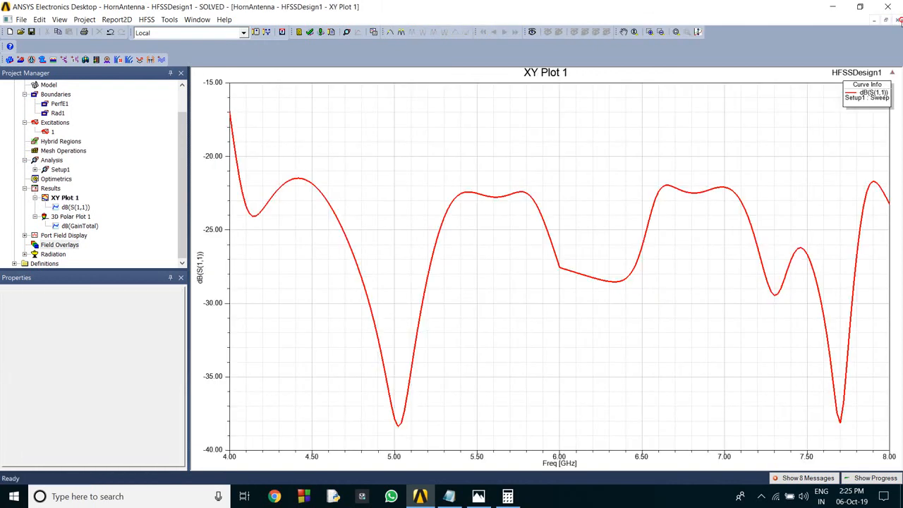
{"action": "left_click", "coordinate": [897, 21]}
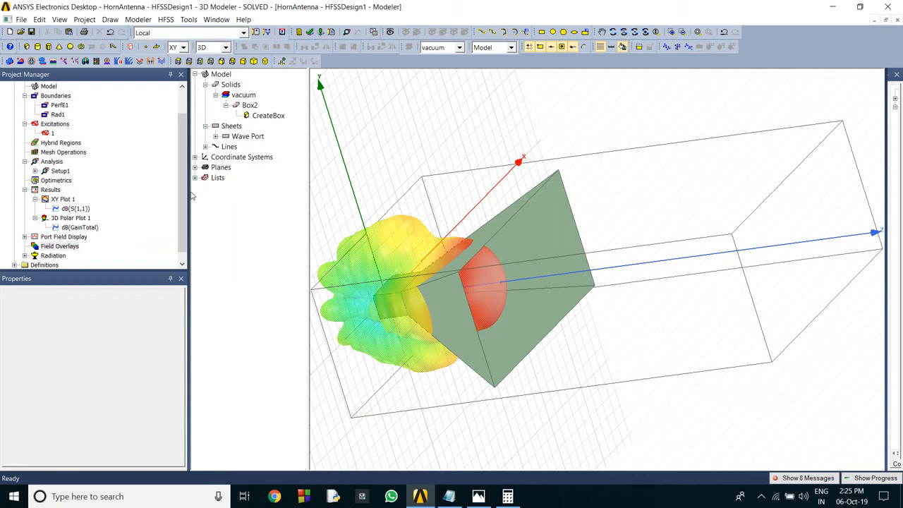
{"action": "left_click_drag", "start_coordinate": [191, 196], "coordinate": [105, 200]}
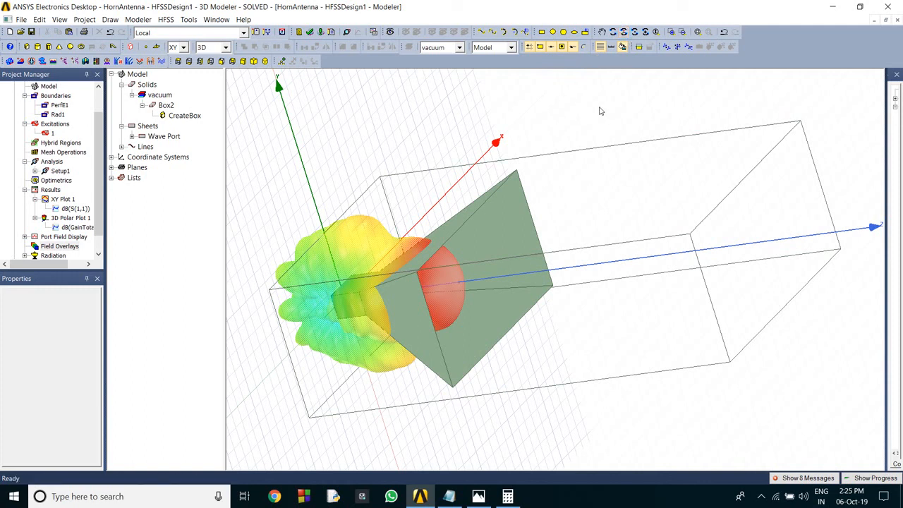
{"action": "left_click", "coordinate": [625, 33]}
{"action": "mouse_move", "coordinate": [590, 125]}
{"action": "left_mouse_down"}
{"action": "mouse_move", "coordinate": [545, 144]}
{"action": "mouse_move", "coordinate": [548, 155]}
{"action": "mouse_move", "coordinate": [578, 170]}
{"action": "mouse_move", "coordinate": [600, 123]}
{"action": "left_mouse_up"}
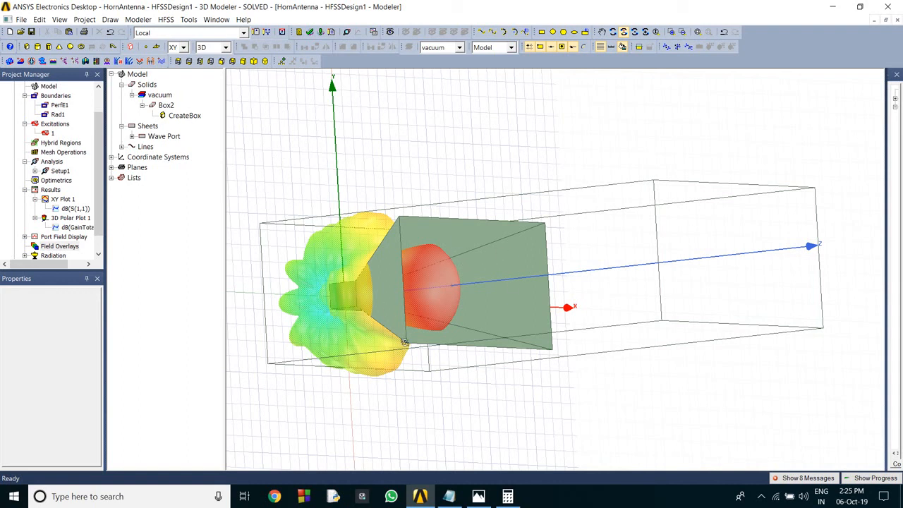
{"action": "key", "text": "Escape"}
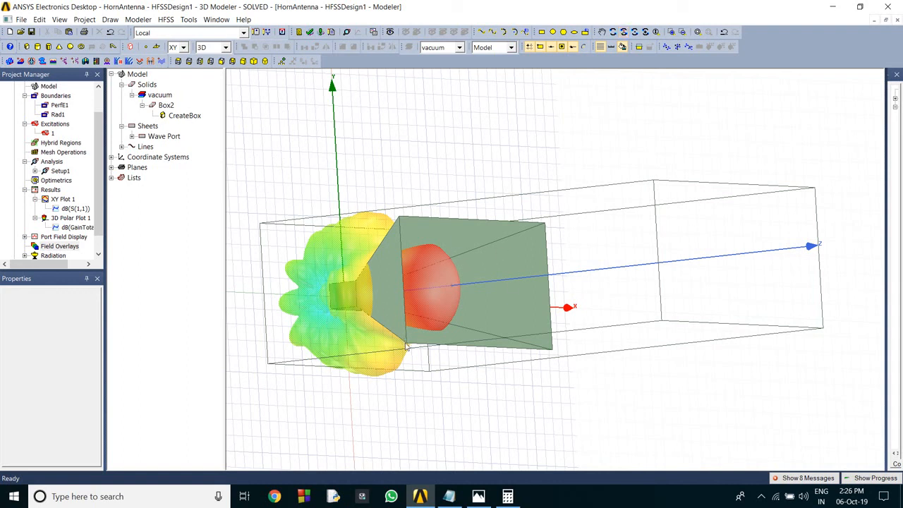